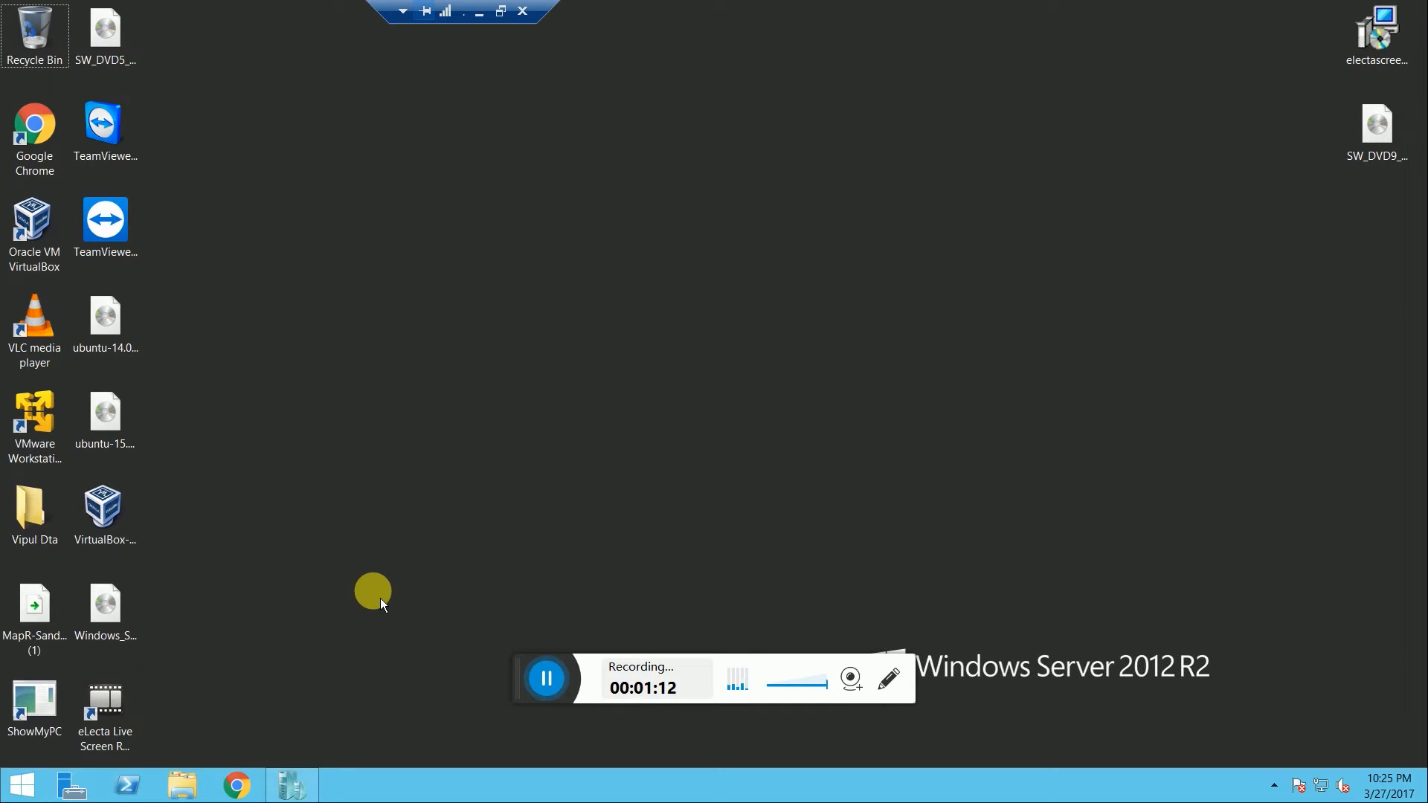
Switch to Hyper-V Manager, start creating a new virtual machine on SERVERDC1BASE, and name it test
click(298, 788)
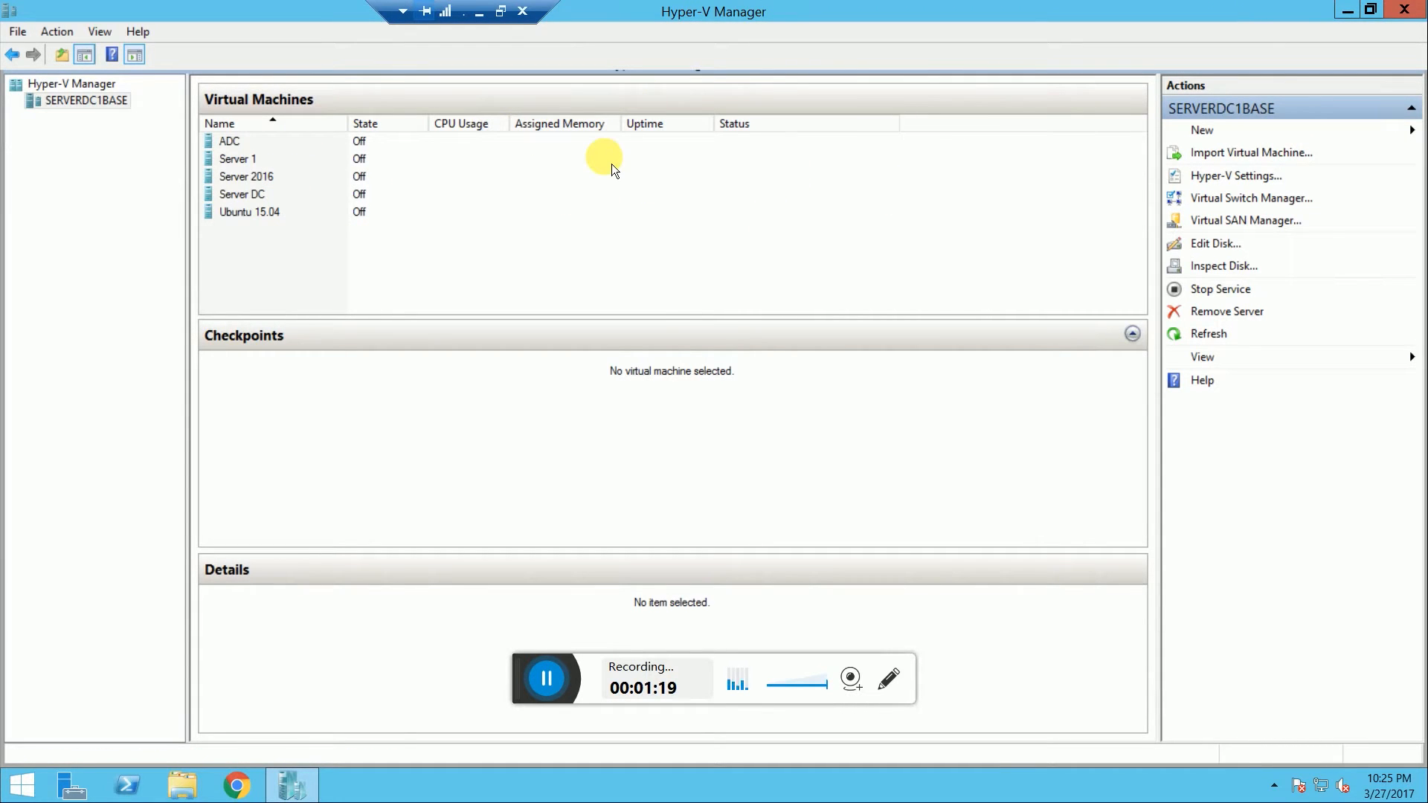
right_click(96, 92)
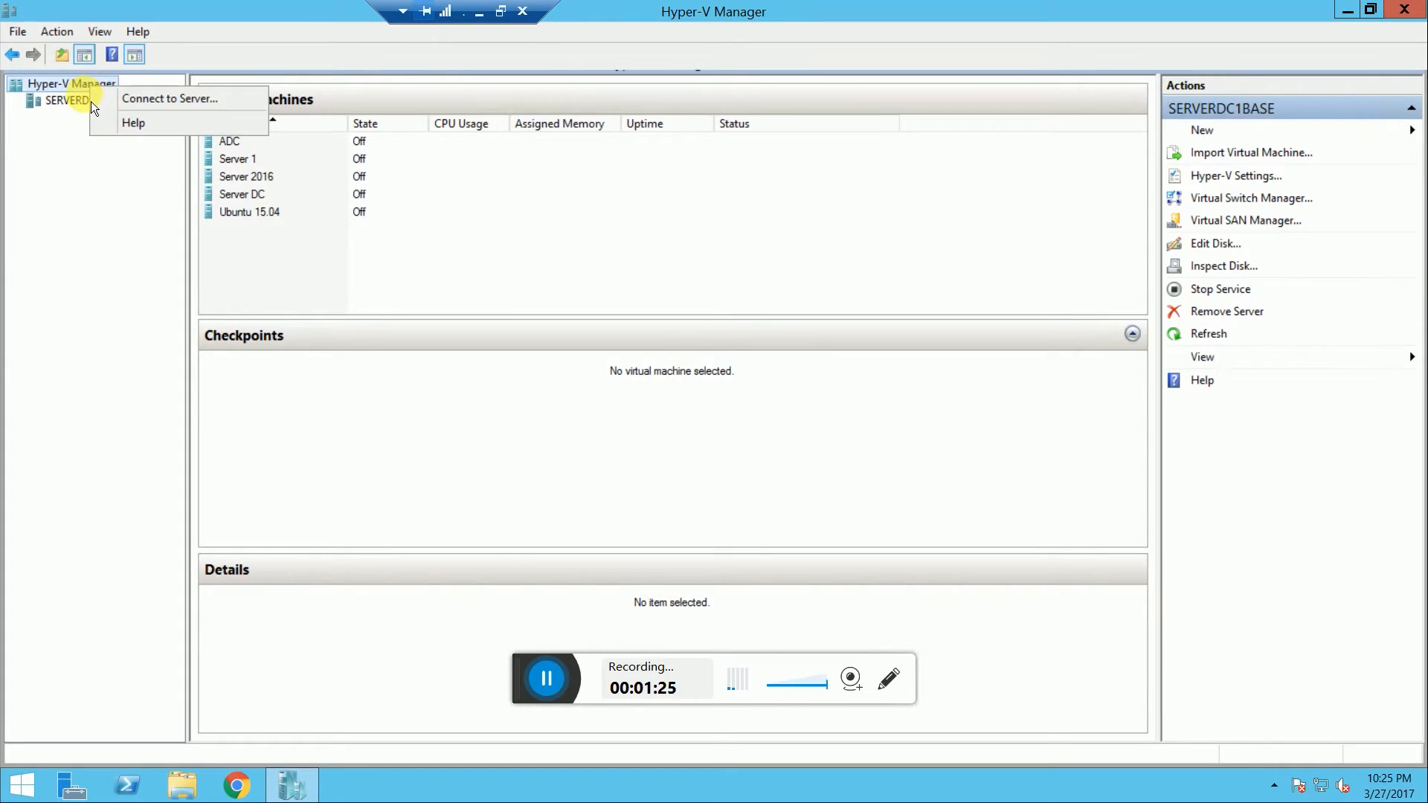
right_click(91, 101)
mouse_move(136, 114)
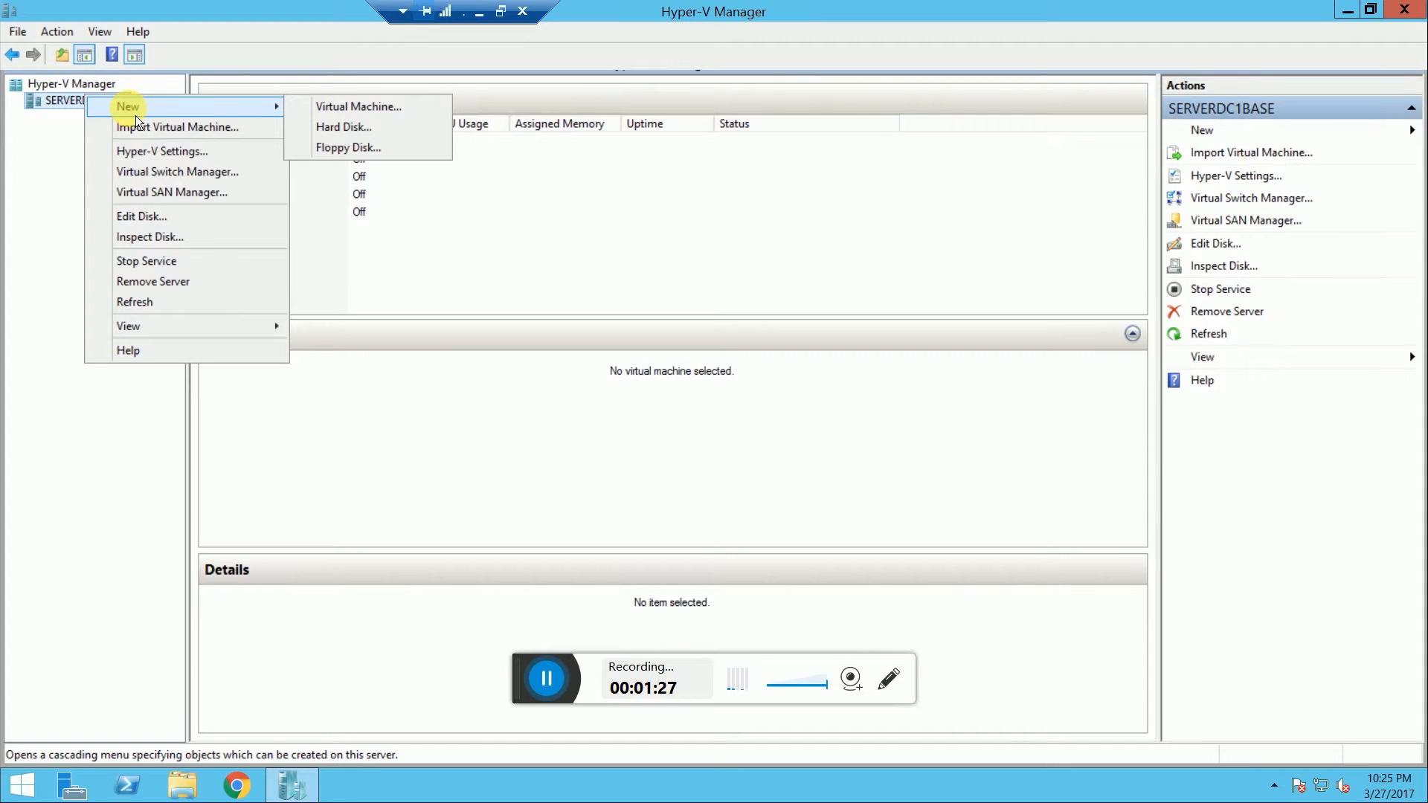
click(337, 119)
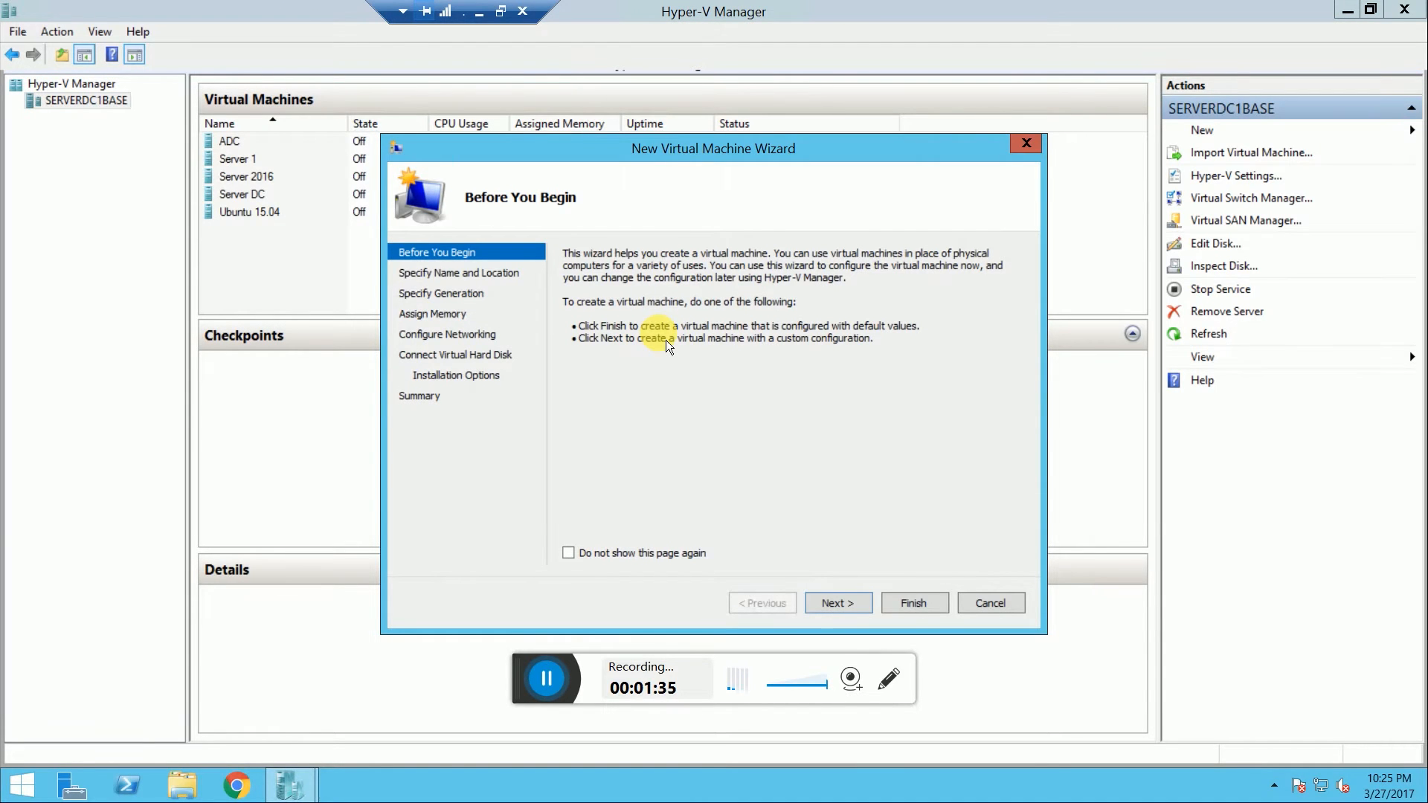
click(842, 611)
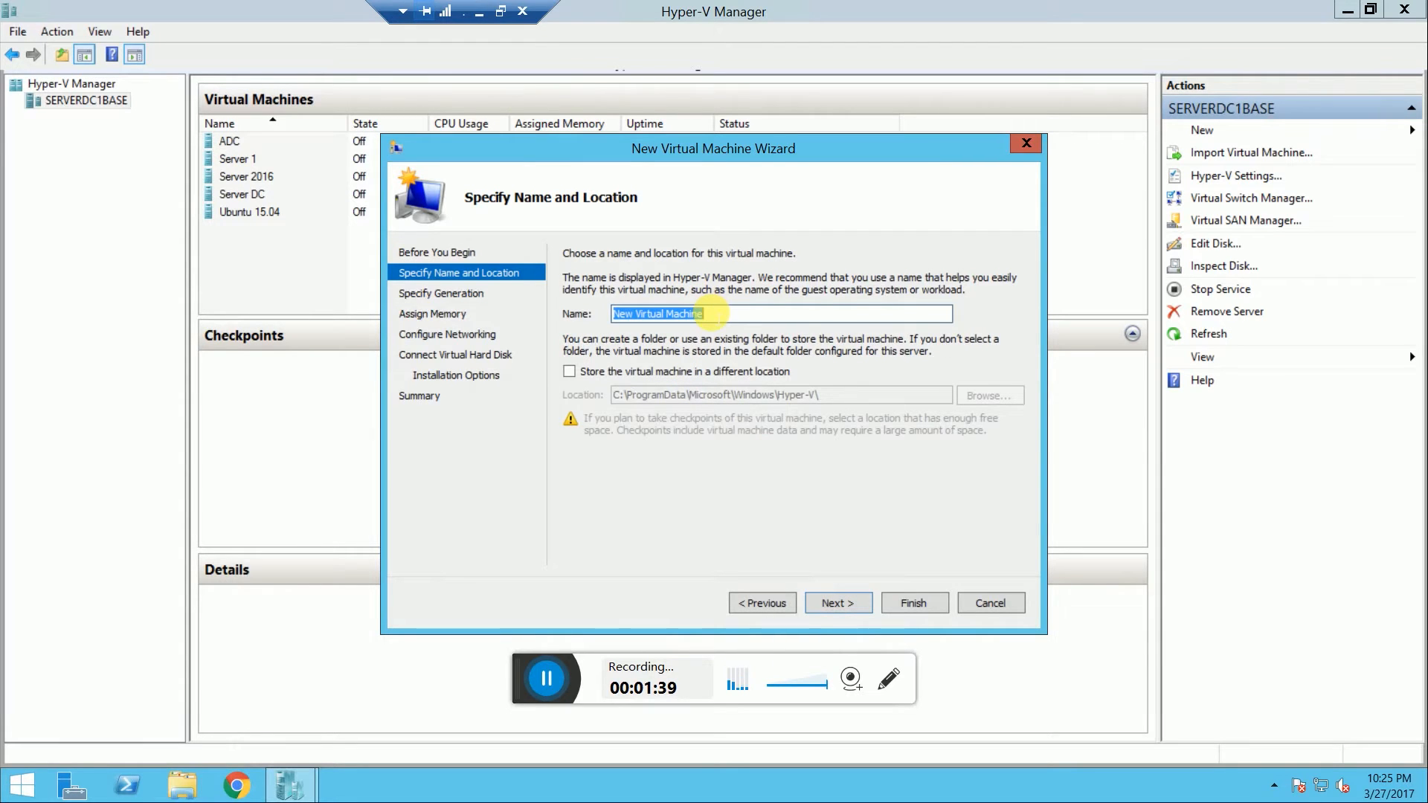
text(test)
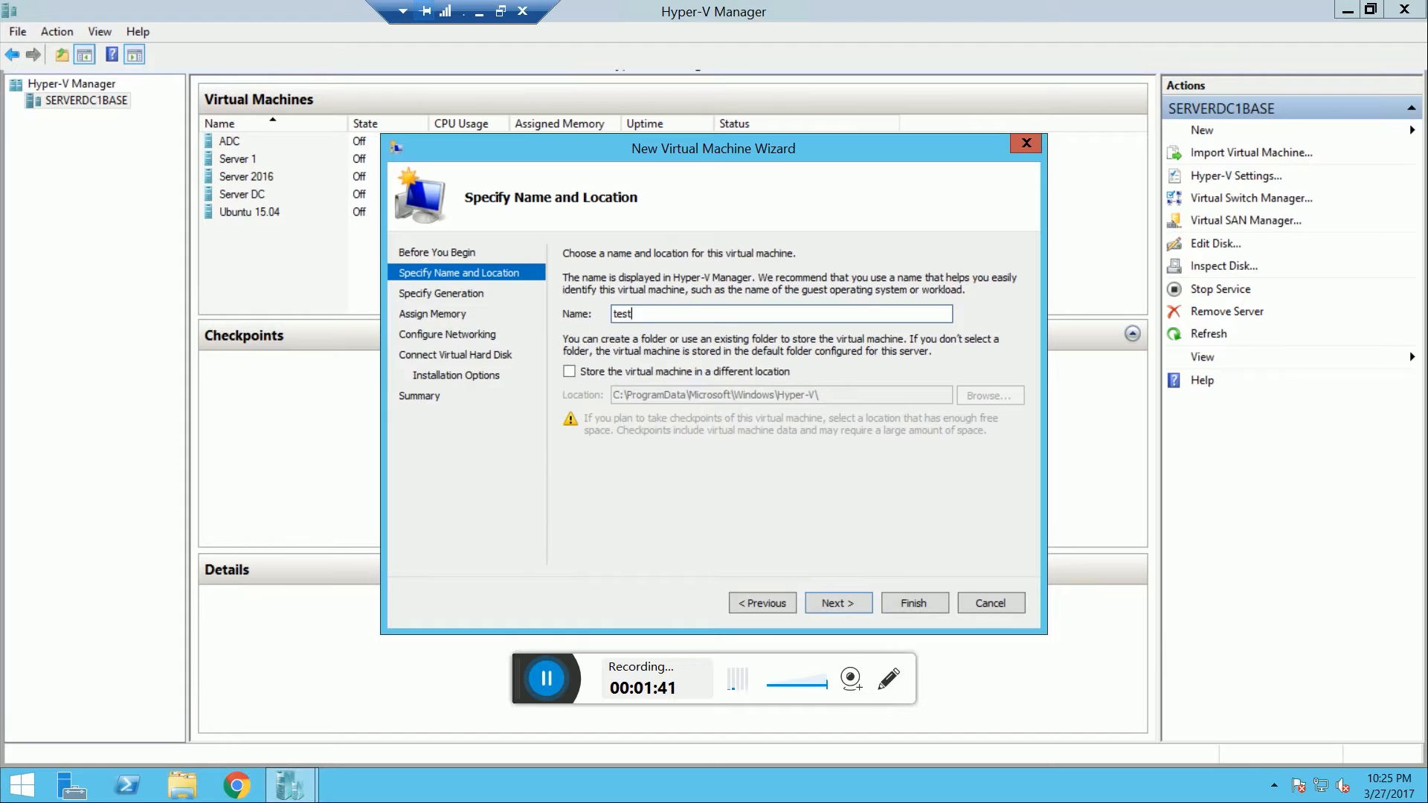
key(Tab)
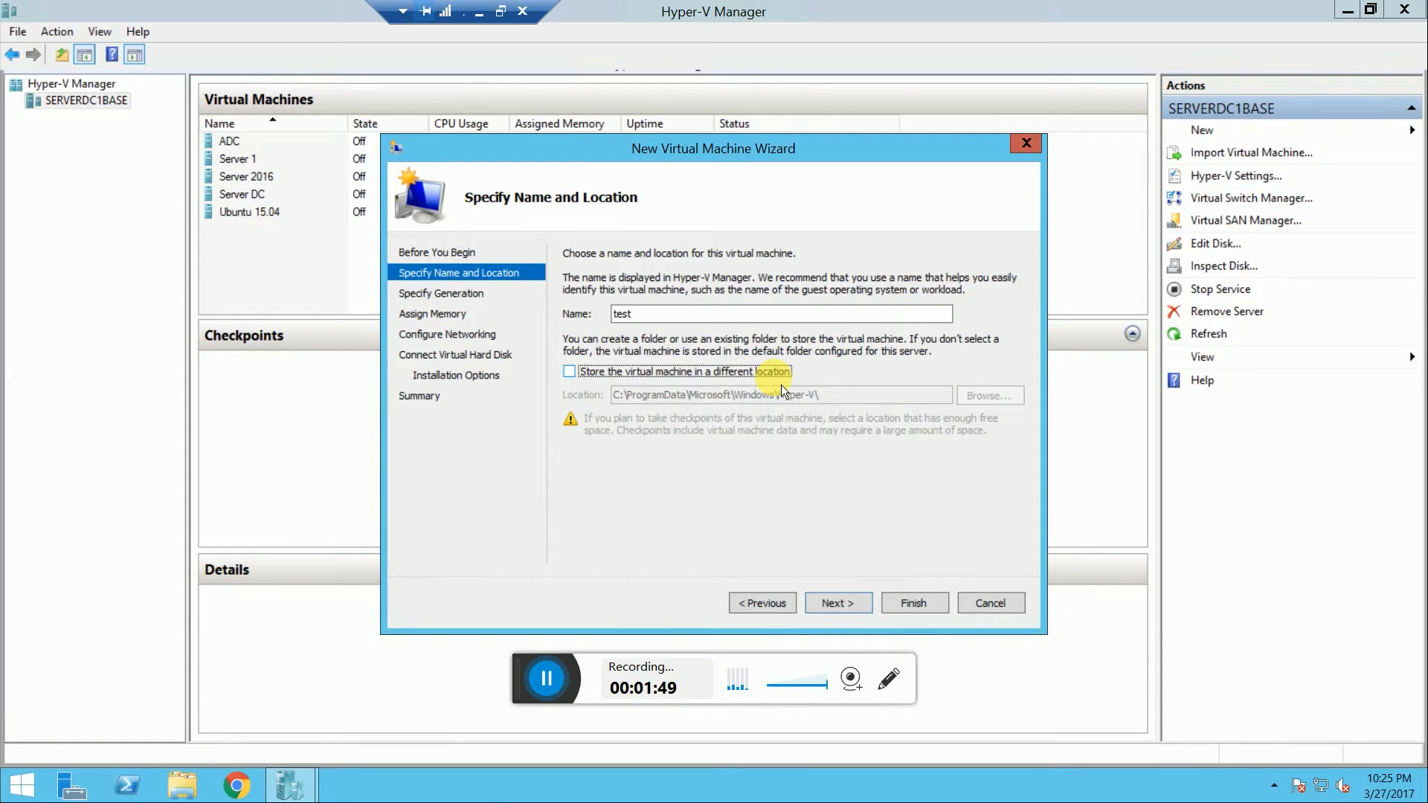
click(580, 377)
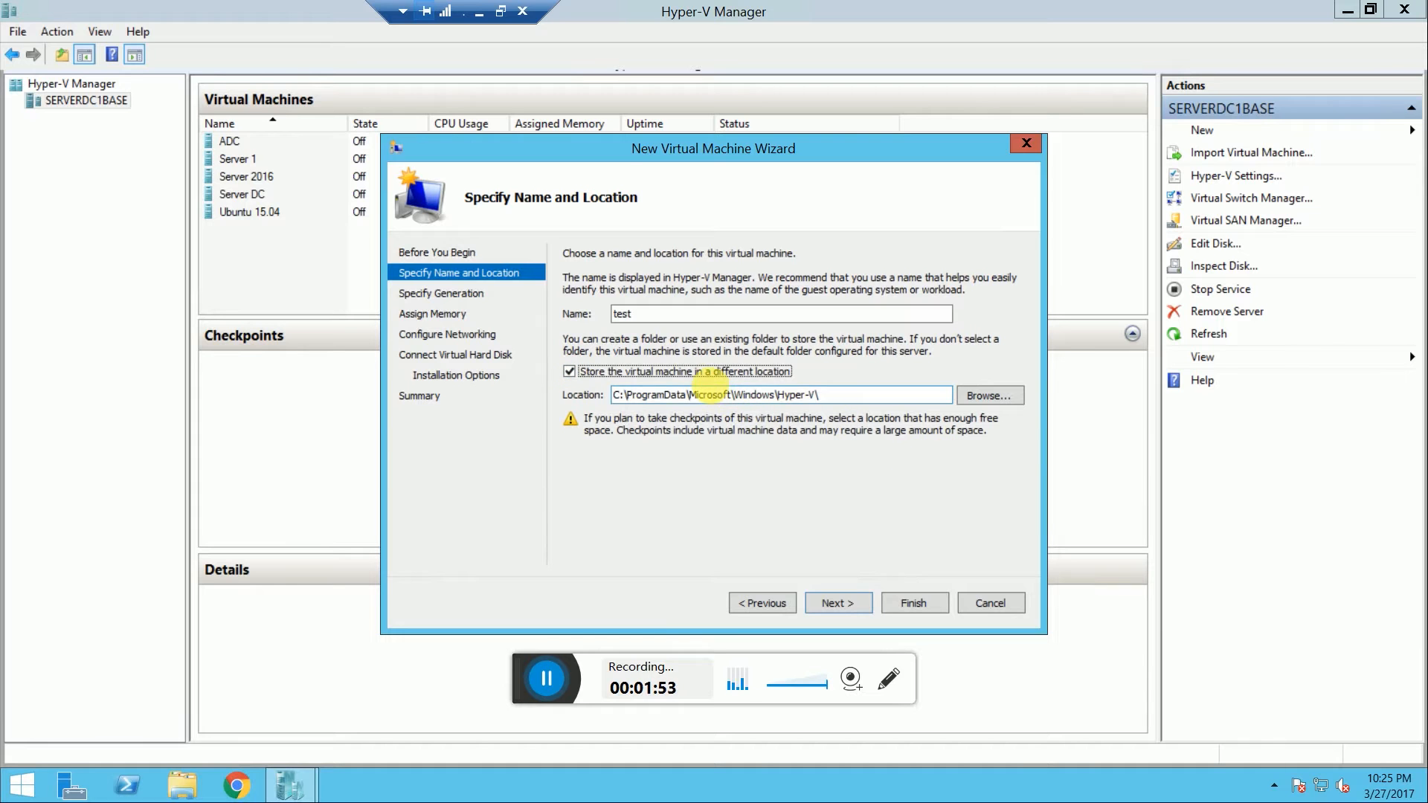
click(1006, 406)
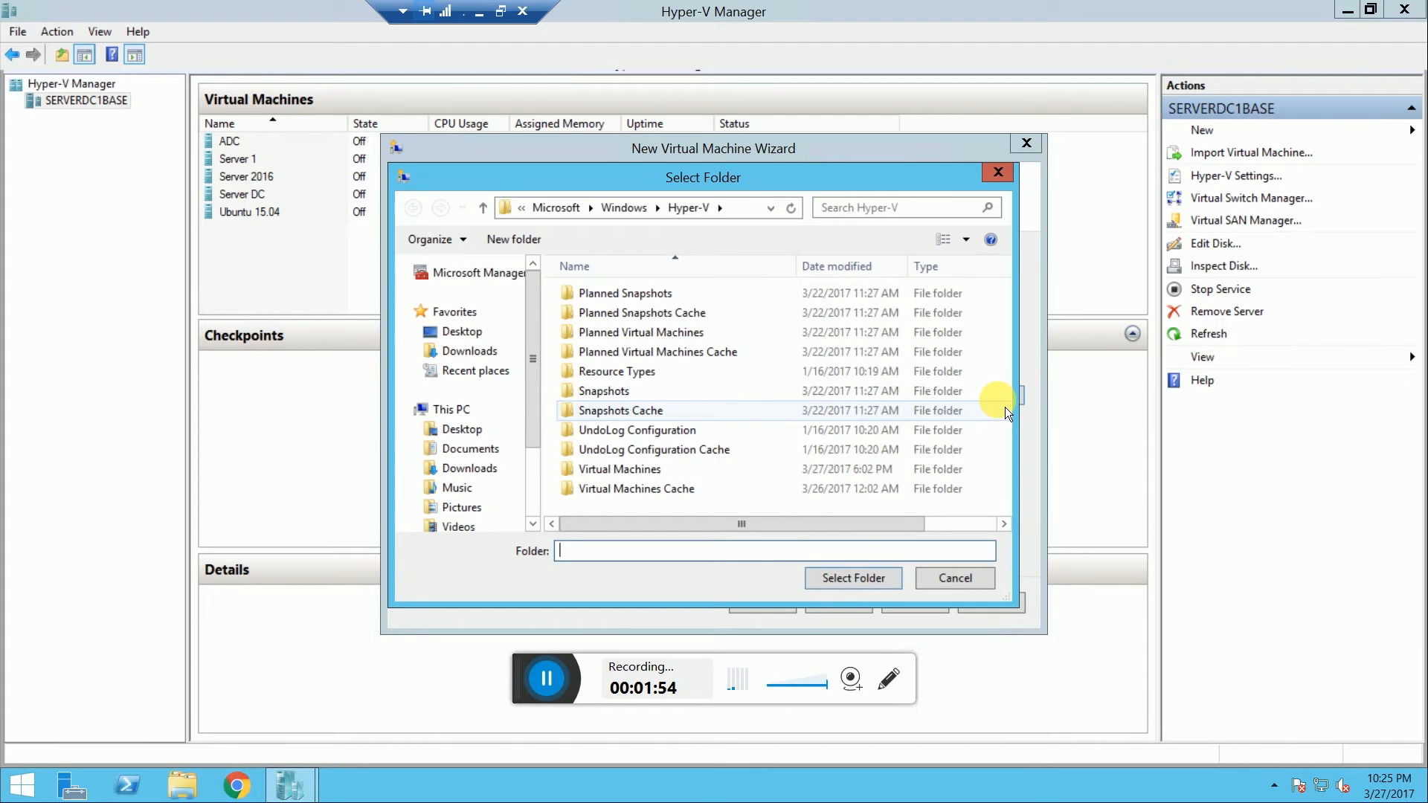
click(998, 177)
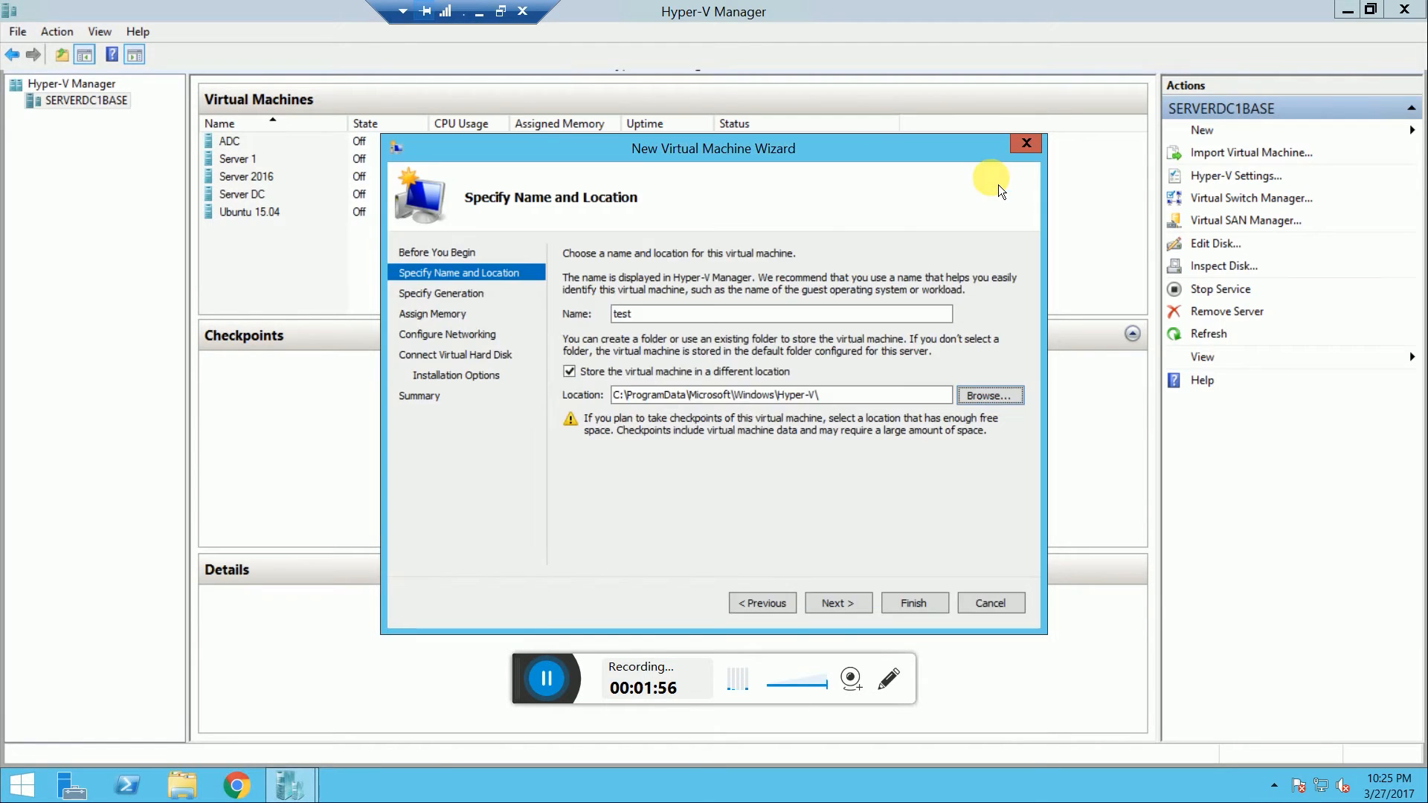
click(570, 372)
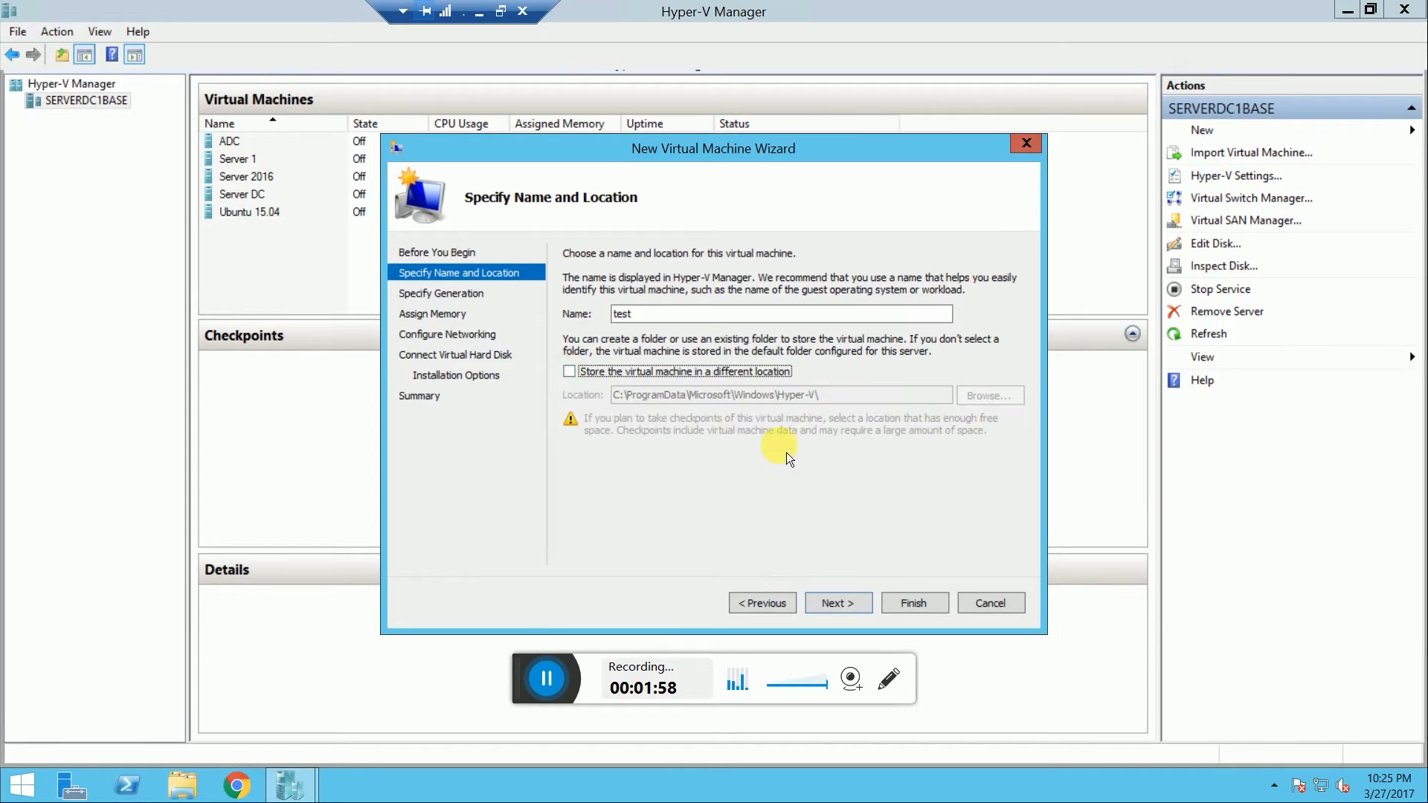
Make the virtual machine Generation 2 and assign it 1024 MB of startup memory
click(851, 616)
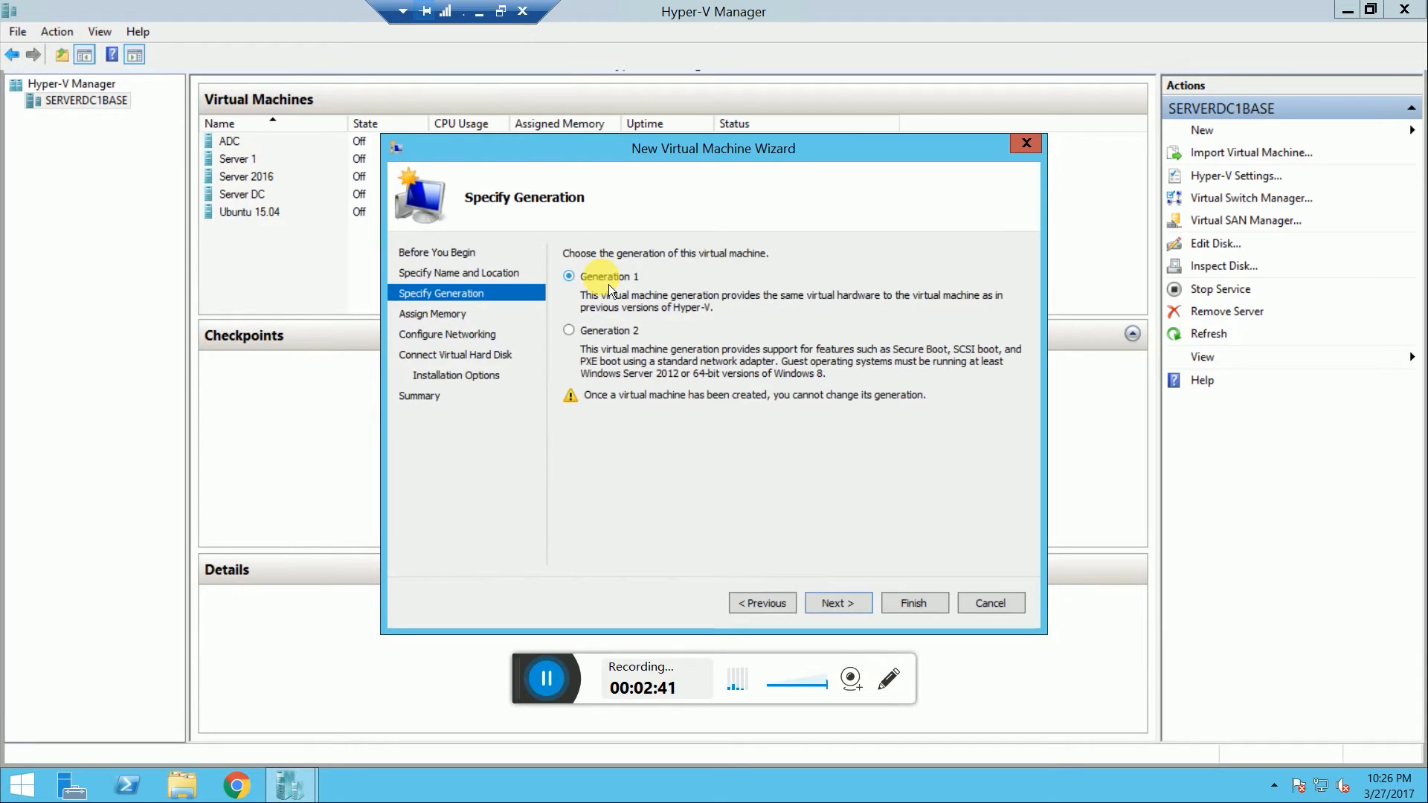
click(582, 337)
click(837, 607)
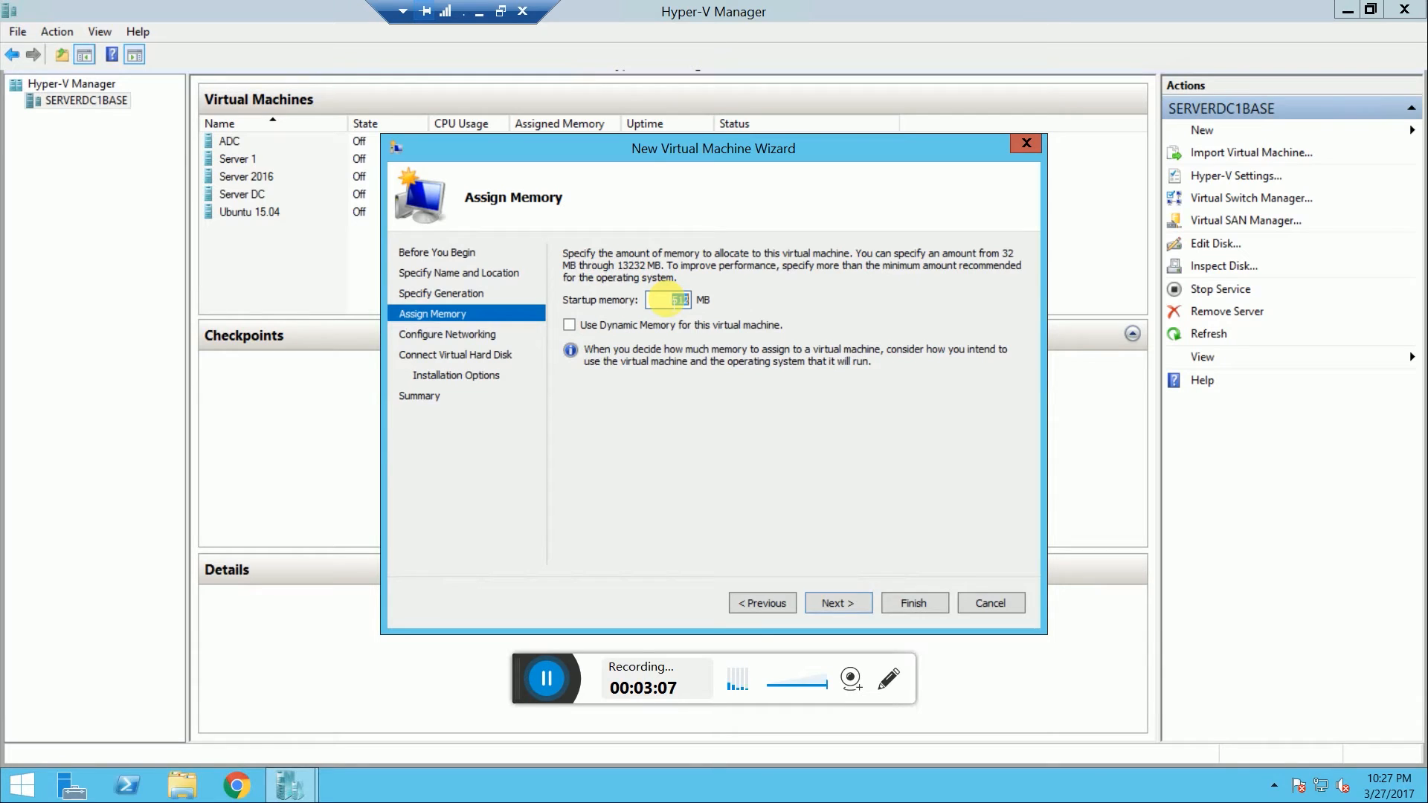
text(1024)
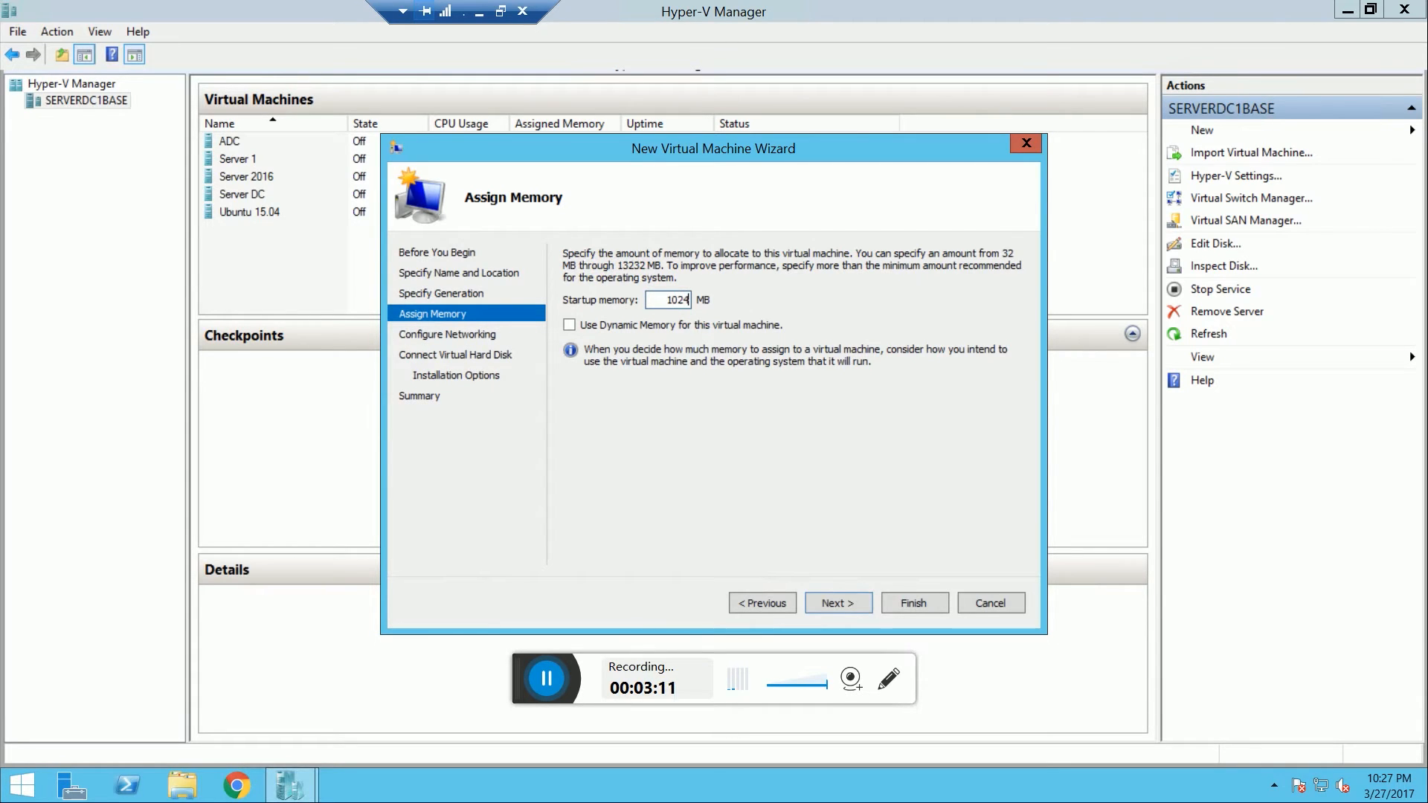
click(835, 603)
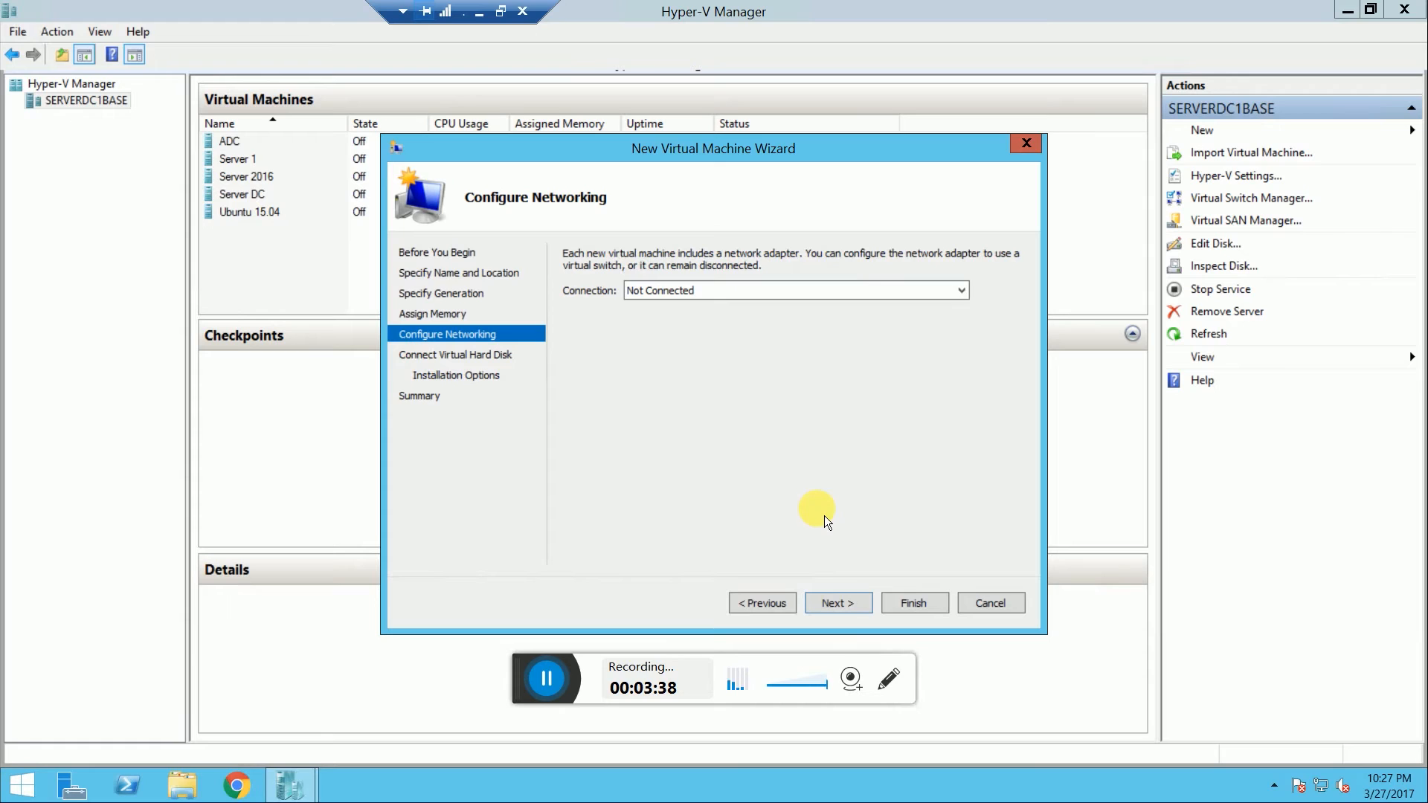
Leave the network adapter not connected and create the virtual hard disk test.vhdx with a size of 20 GB
click(837, 609)
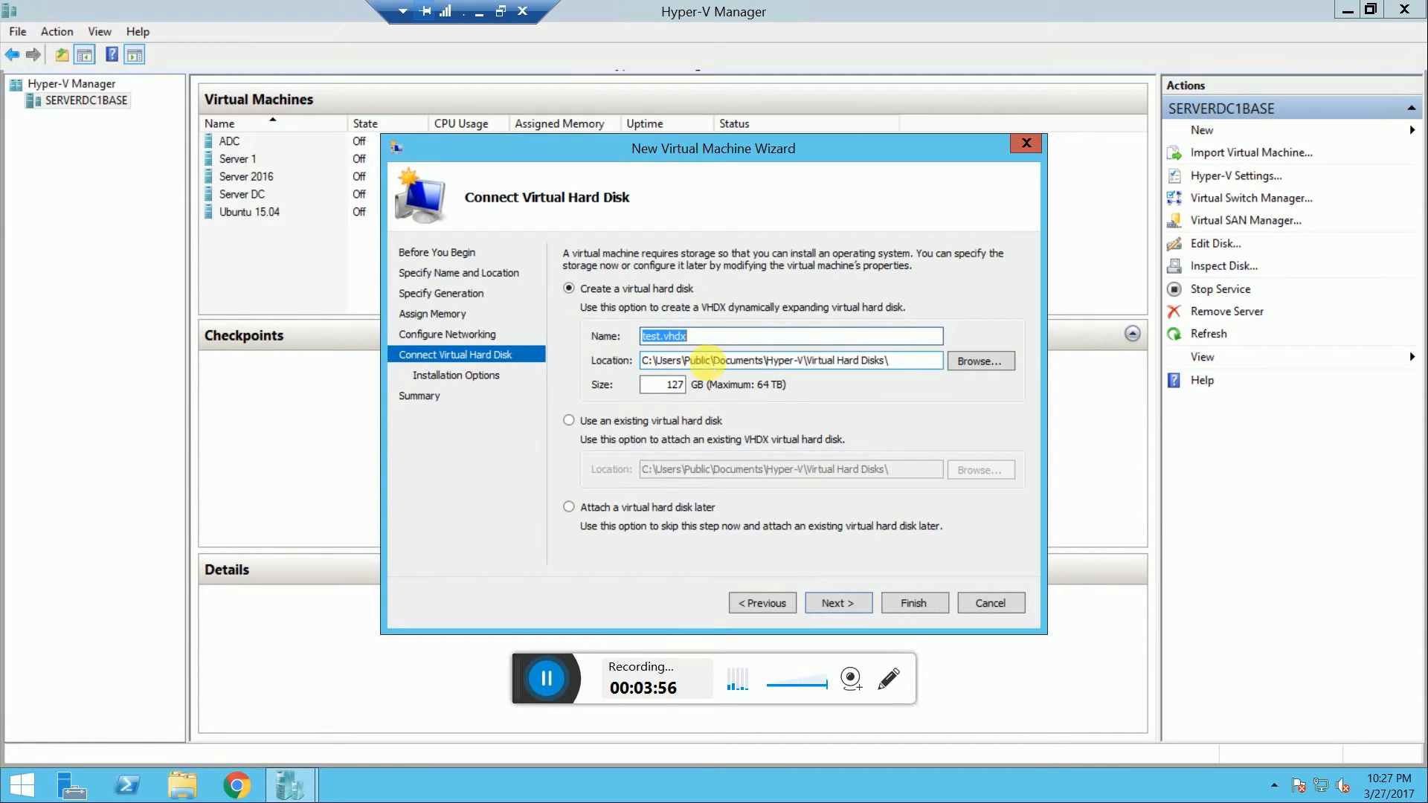
click(979, 369)
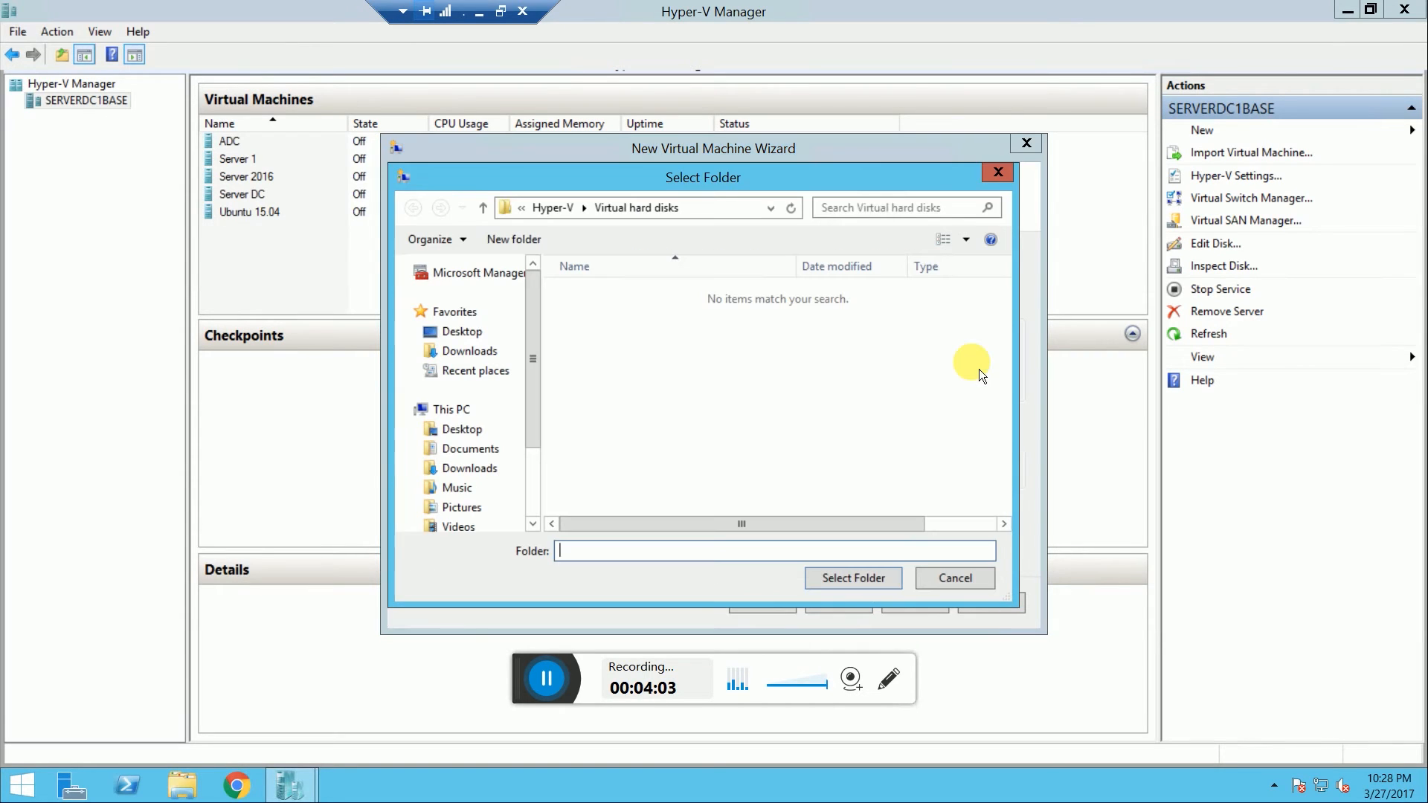
click(999, 173)
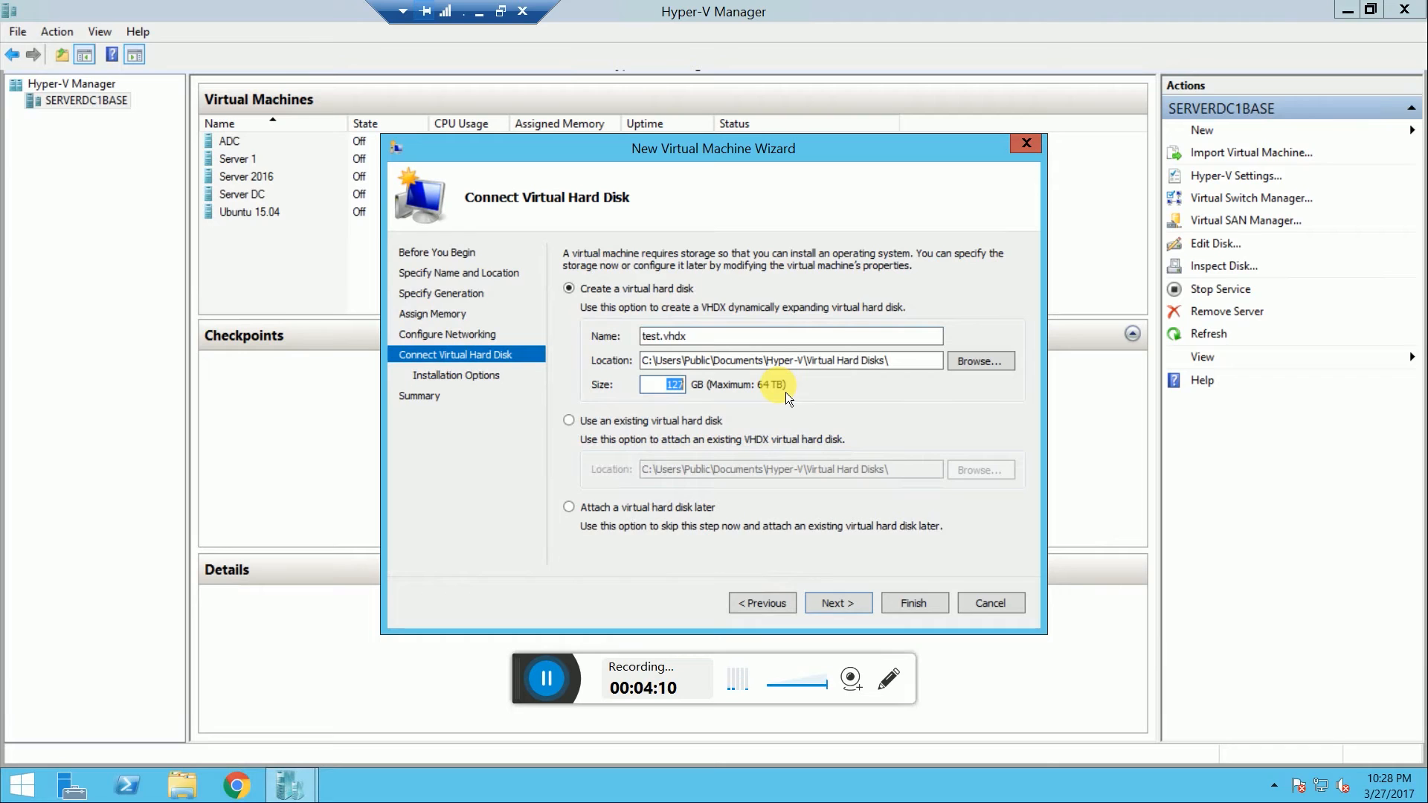
text(20)
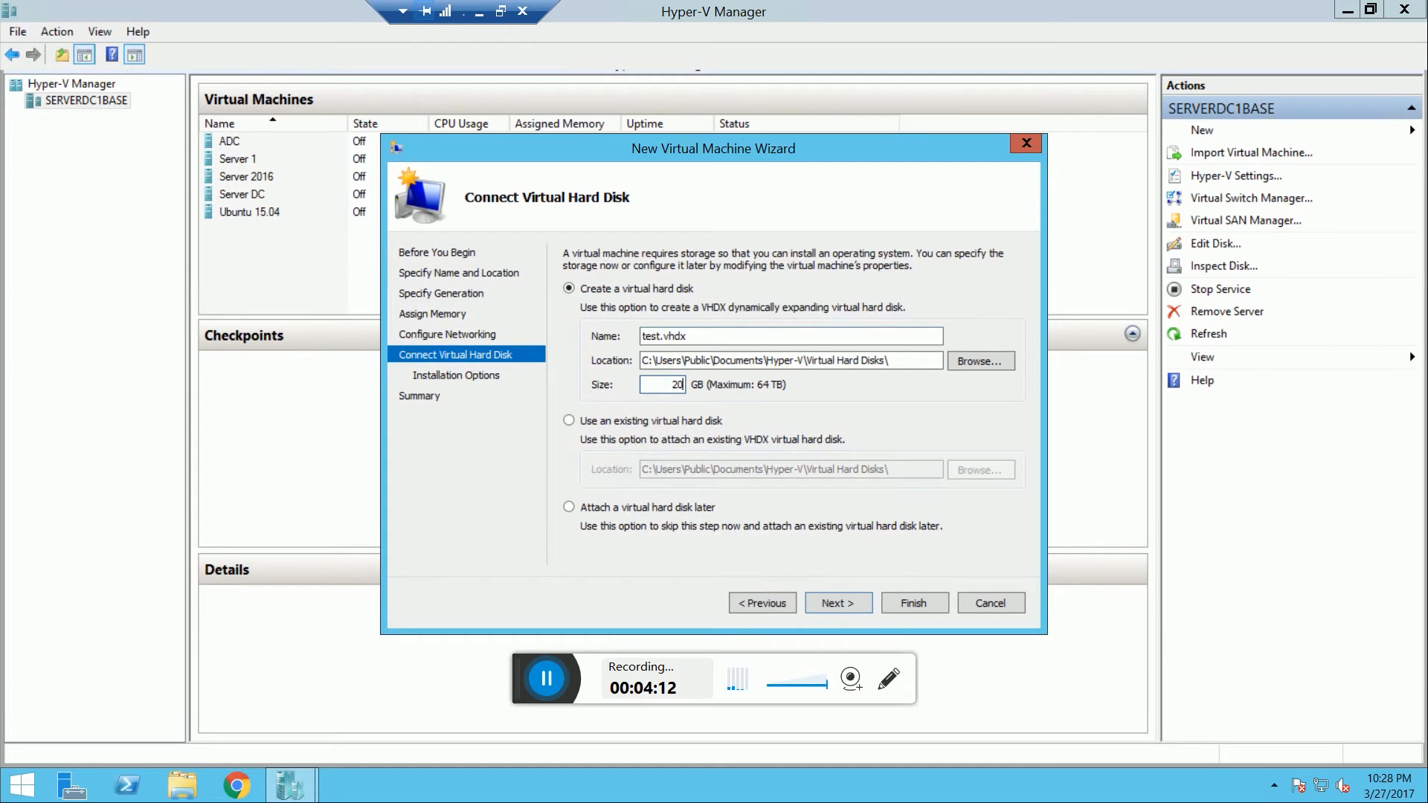
click(671, 422)
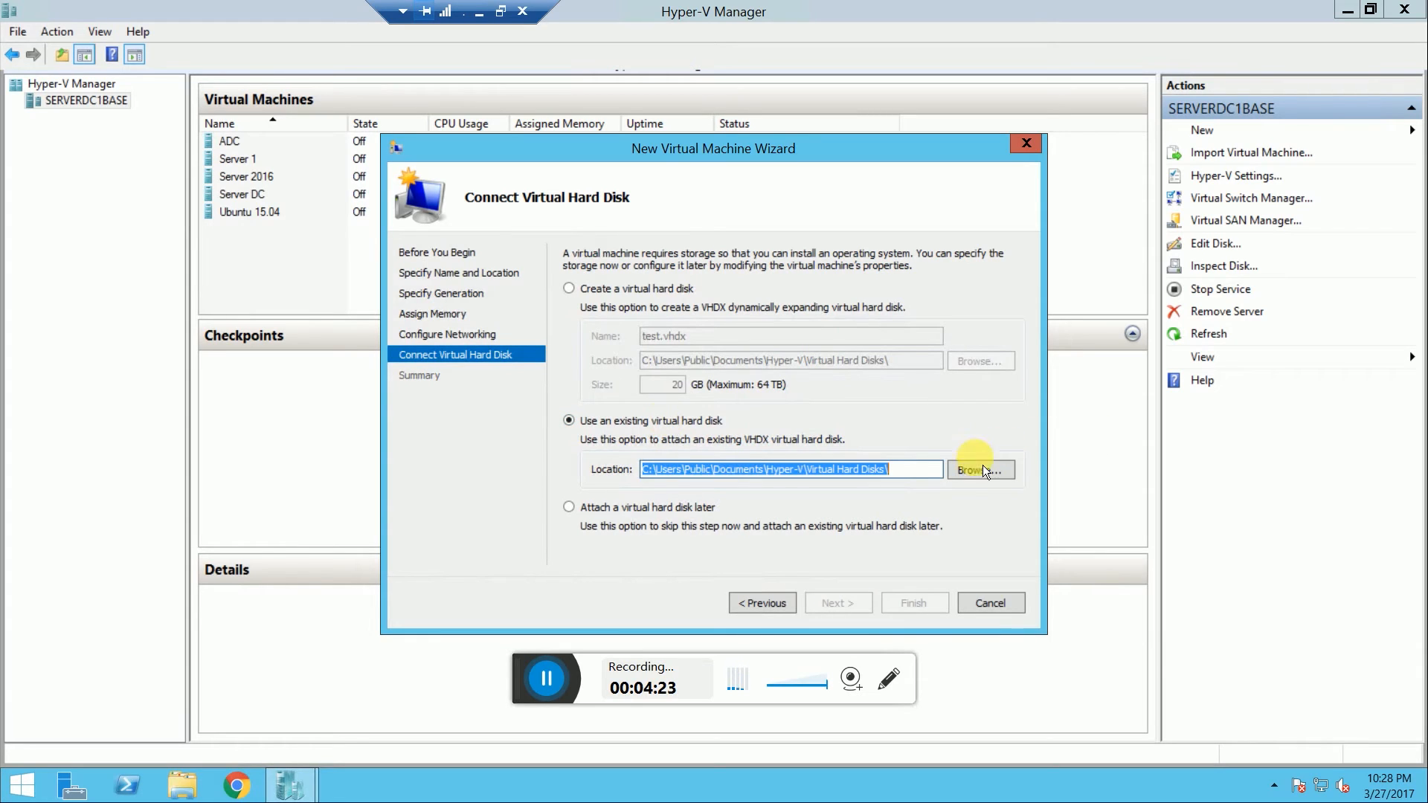
click(619, 292)
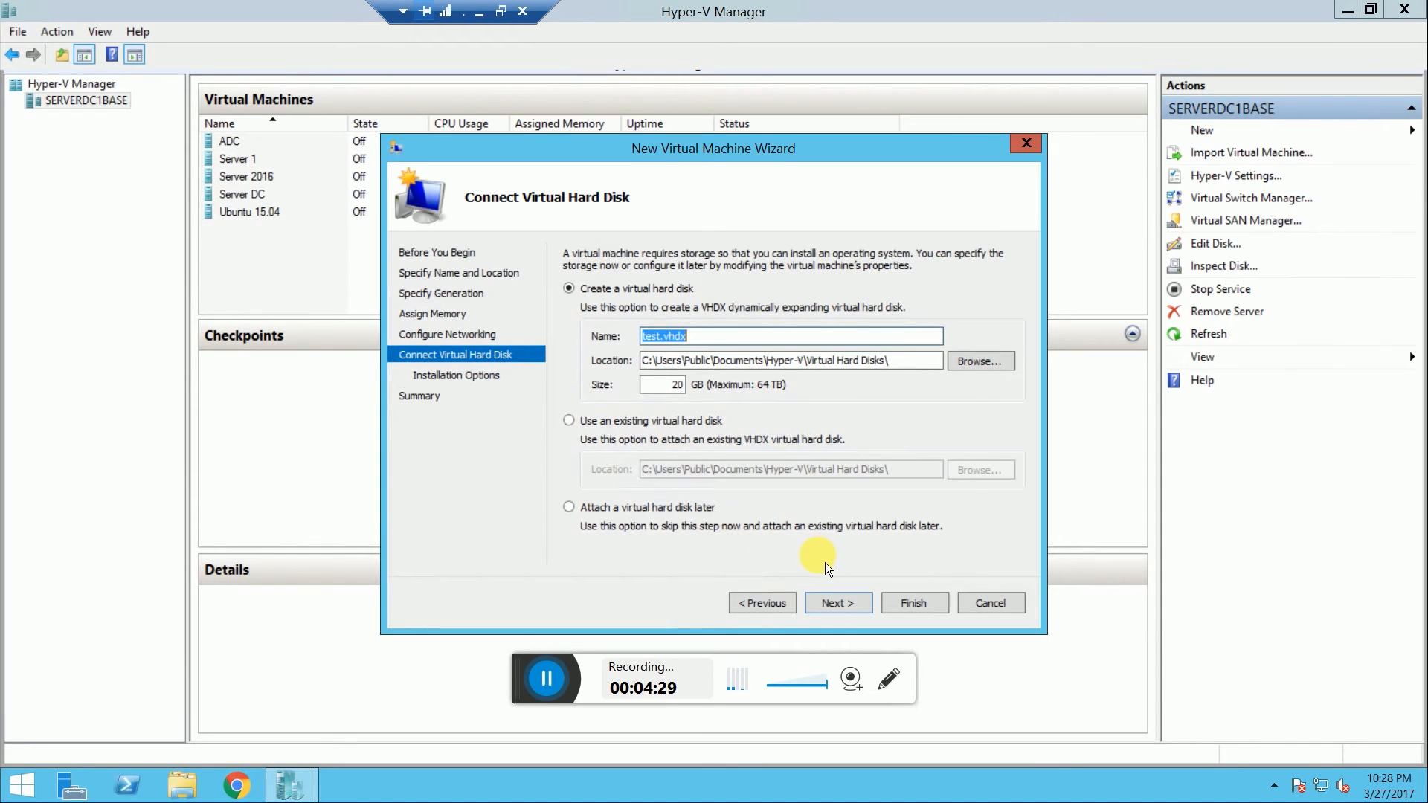
click(846, 610)
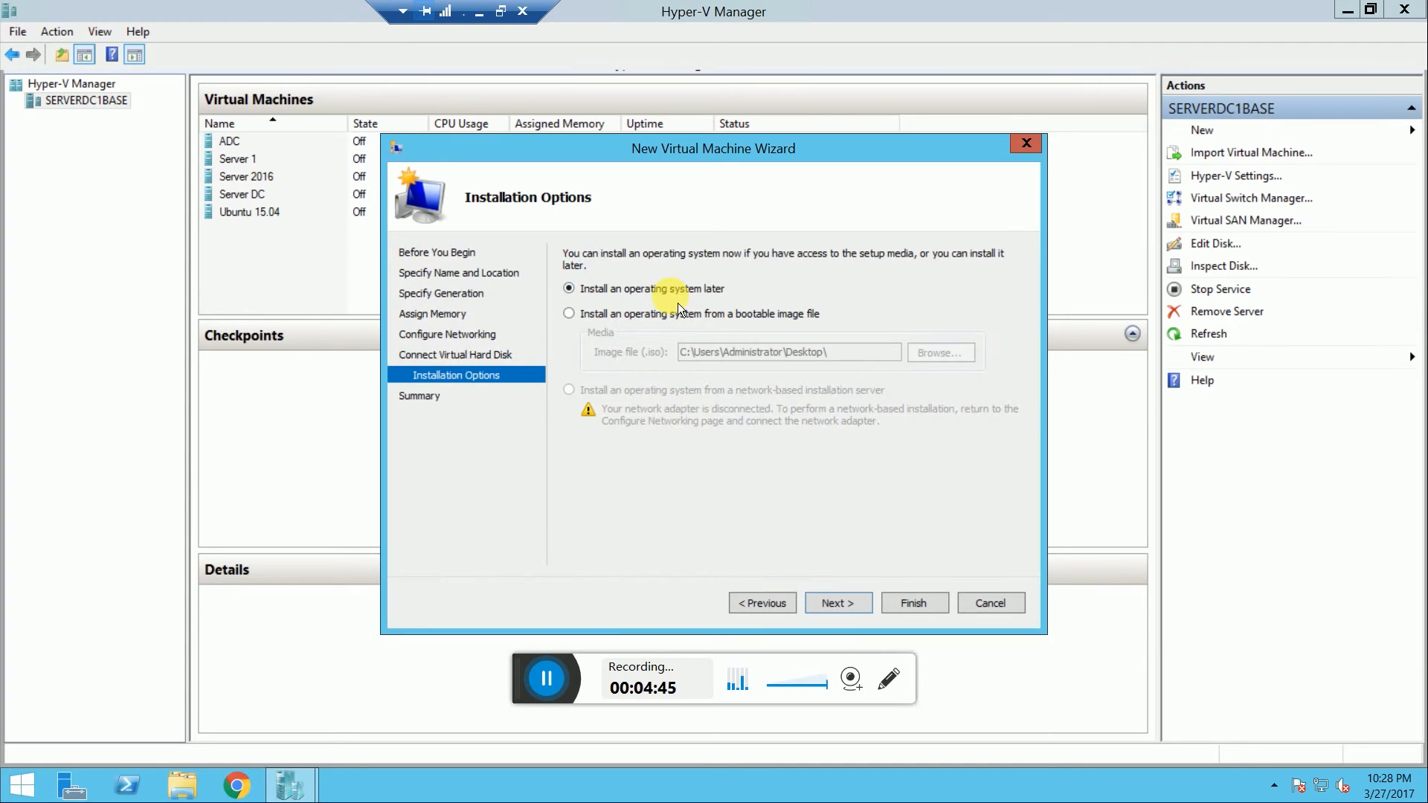
Choose the bootable image SW_DVD5_WIN_ENT_10_1511_64BIT_English for the operating system installation and finish creating the virtual machine
click(579, 325)
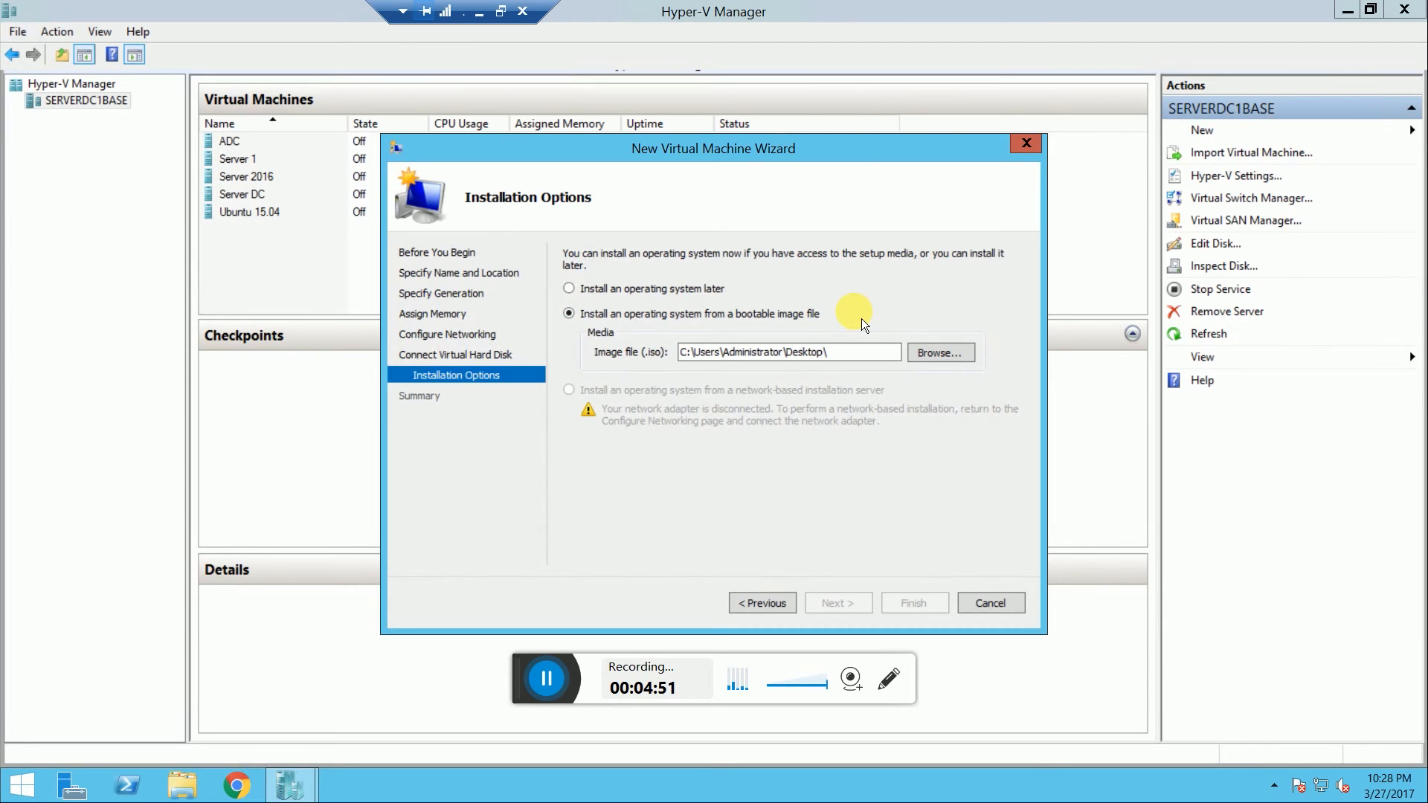
click(957, 358)
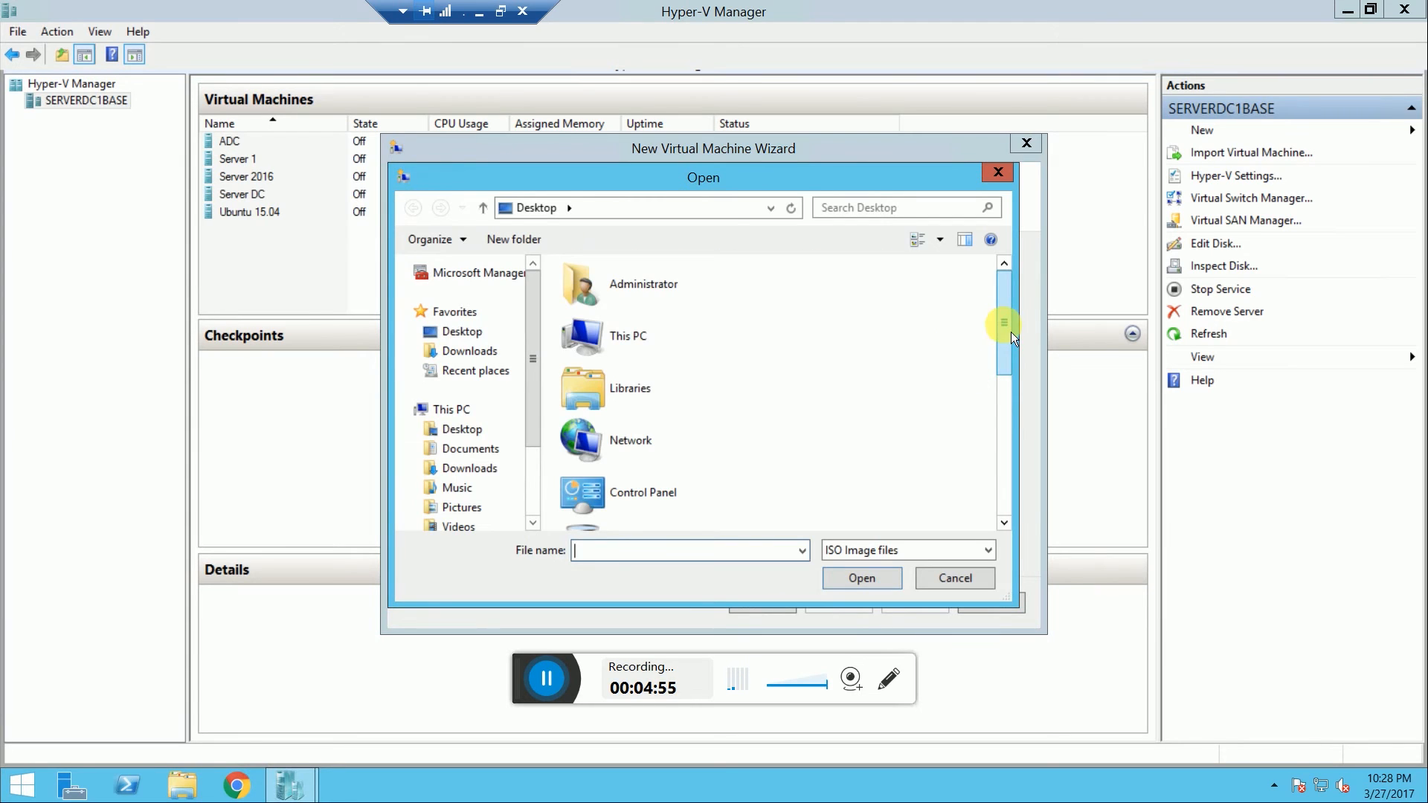
drag(1006, 334, 1006, 470)
click(716, 310)
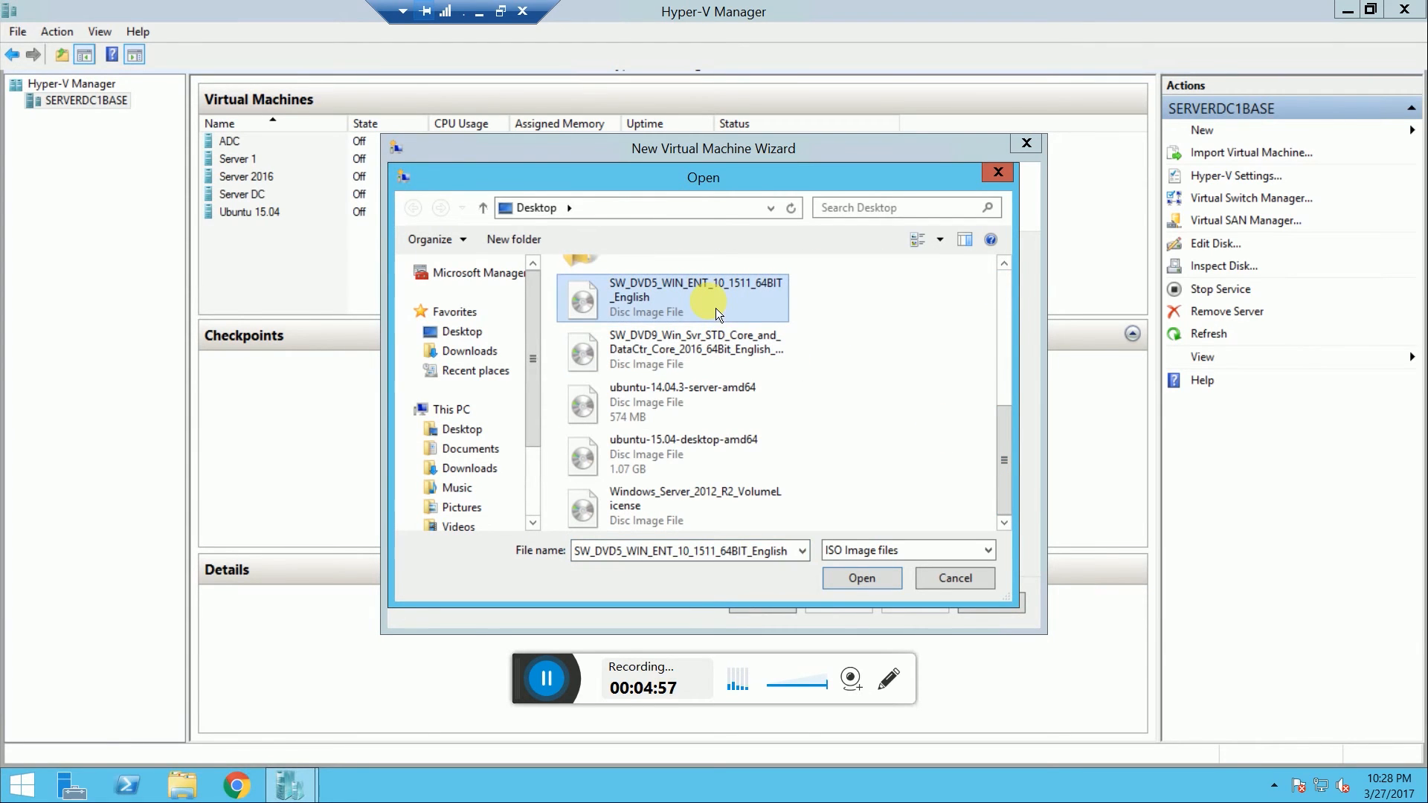
click(874, 580)
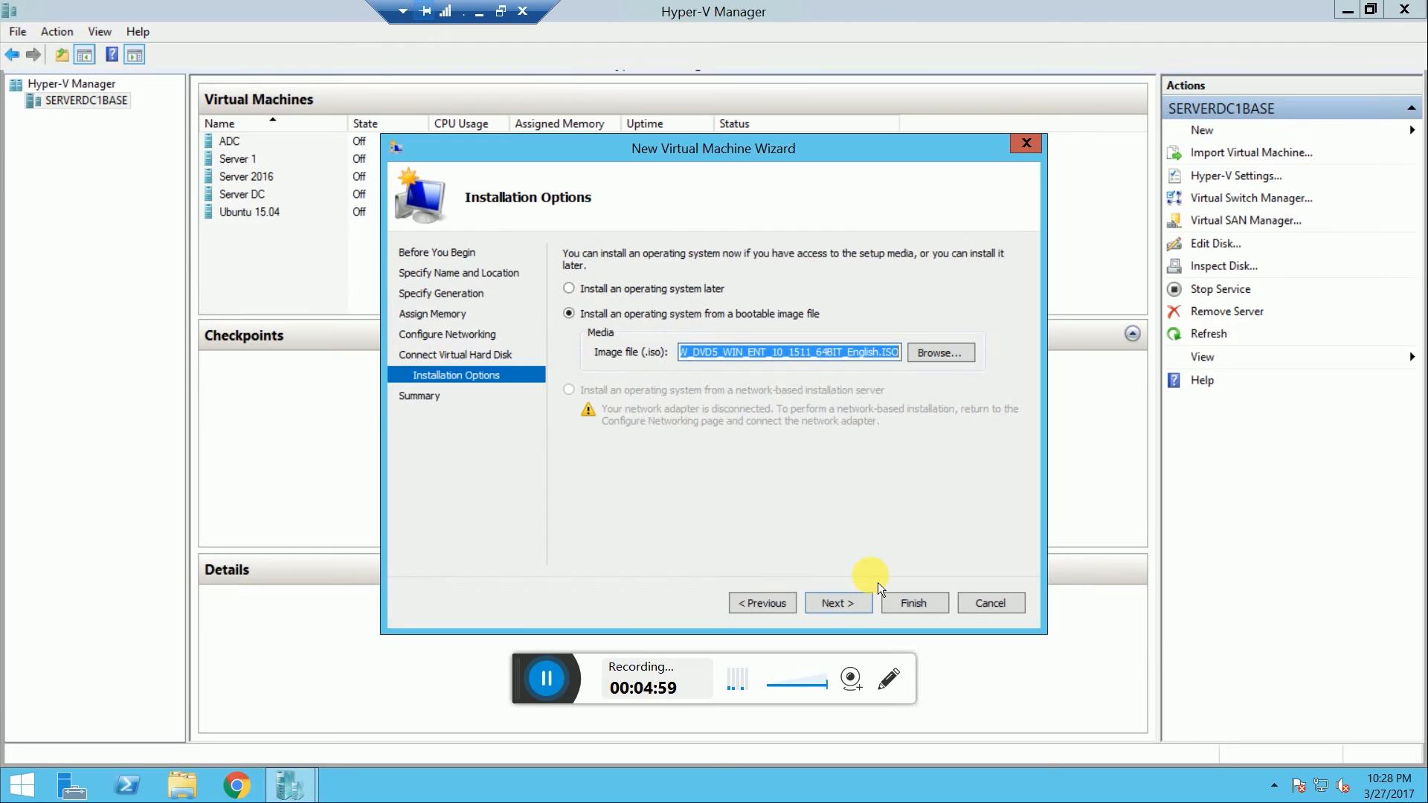
click(844, 604)
click(932, 616)
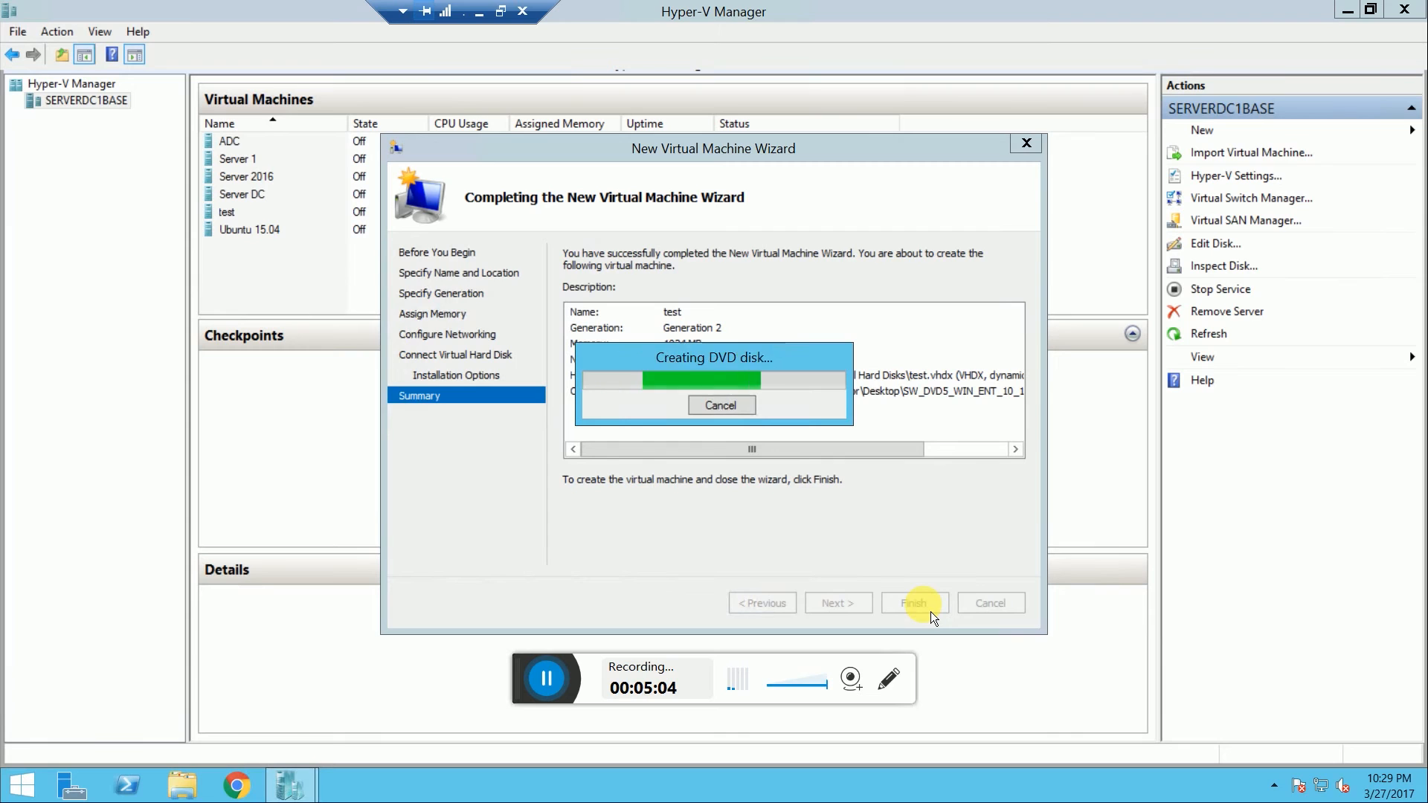
Connect to the test virtual machine, start it, and boot it from the DVD image
double_click(272, 218)
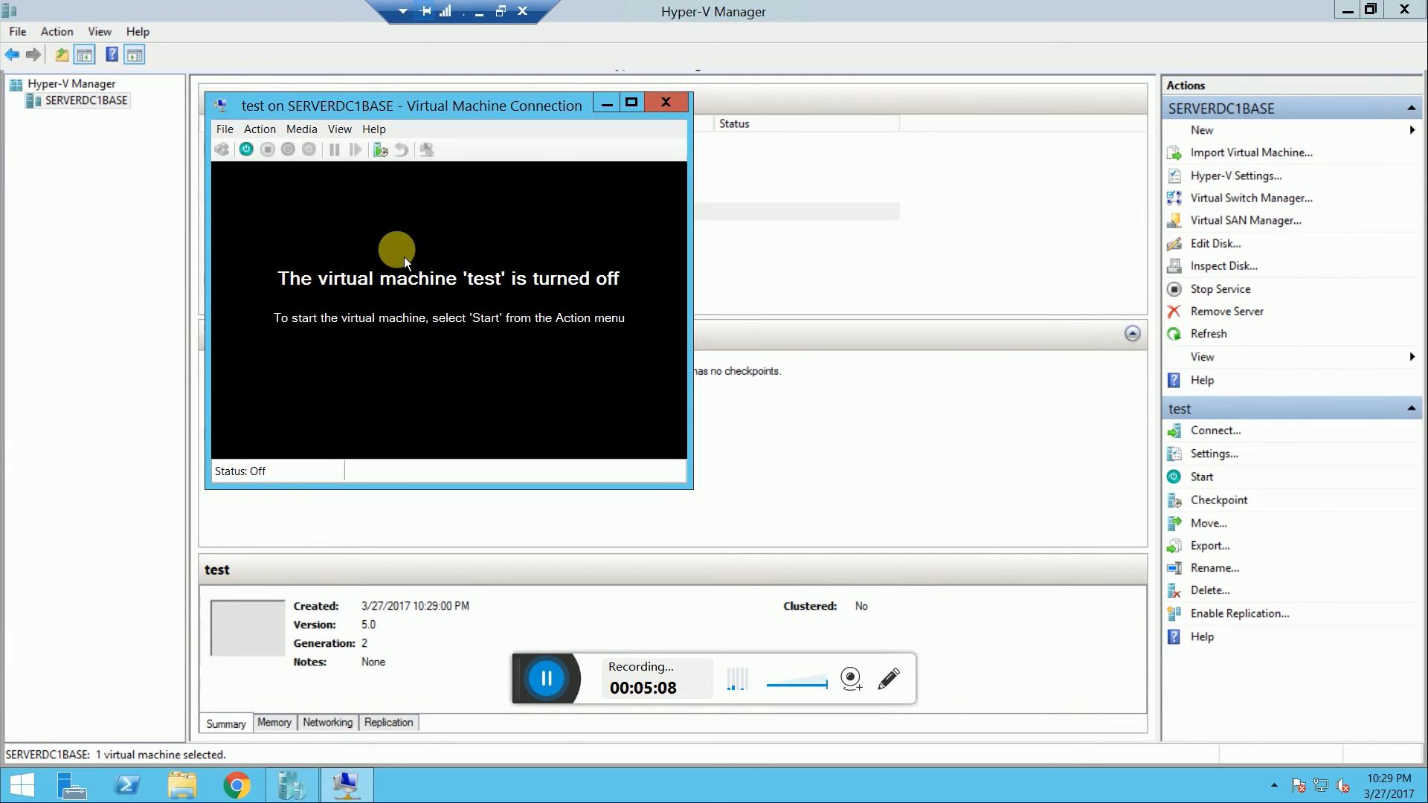
click(255, 159)
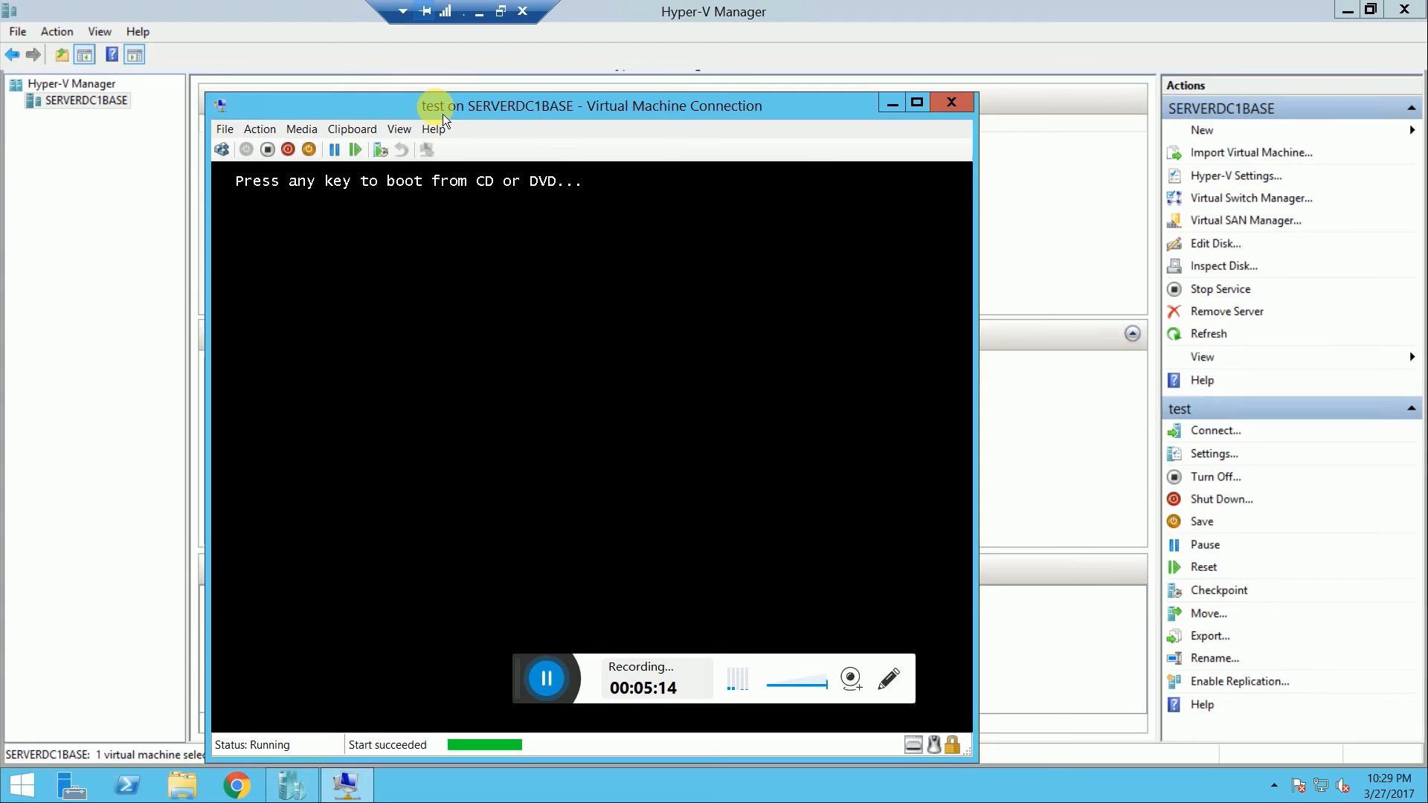
key(Return)
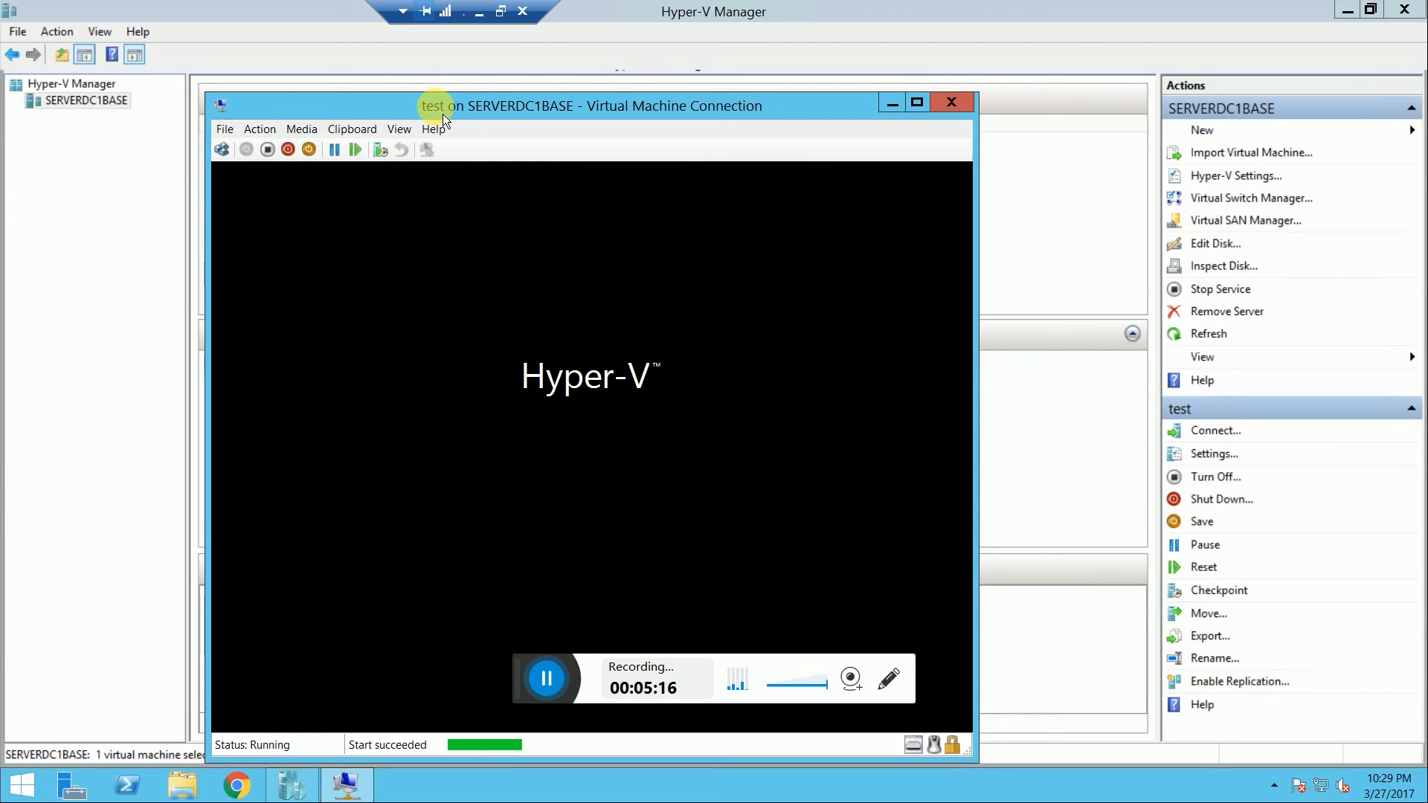
Minimize the virtual machine connection and look over the server's options for new items and its Hyper-V settings
click(892, 104)
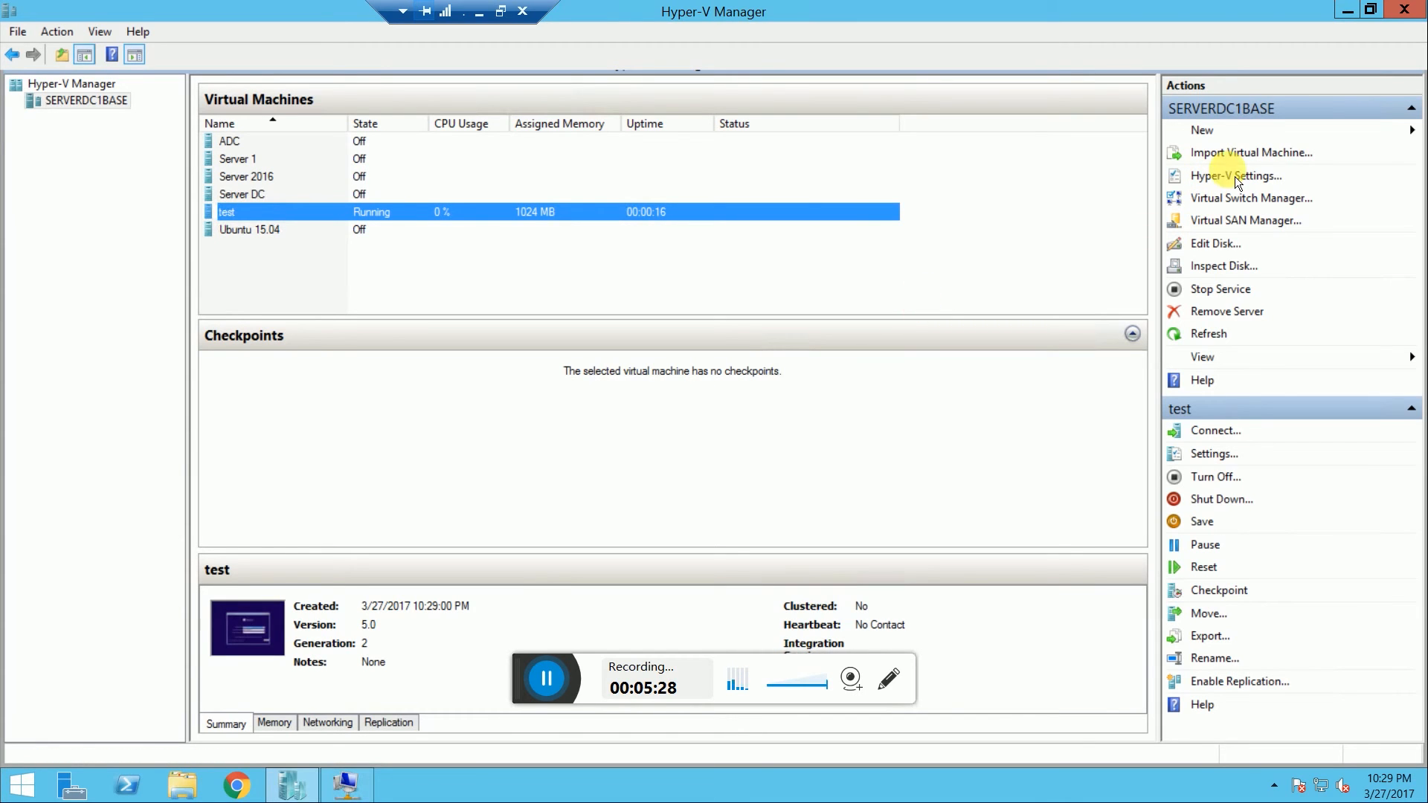
click(1212, 138)
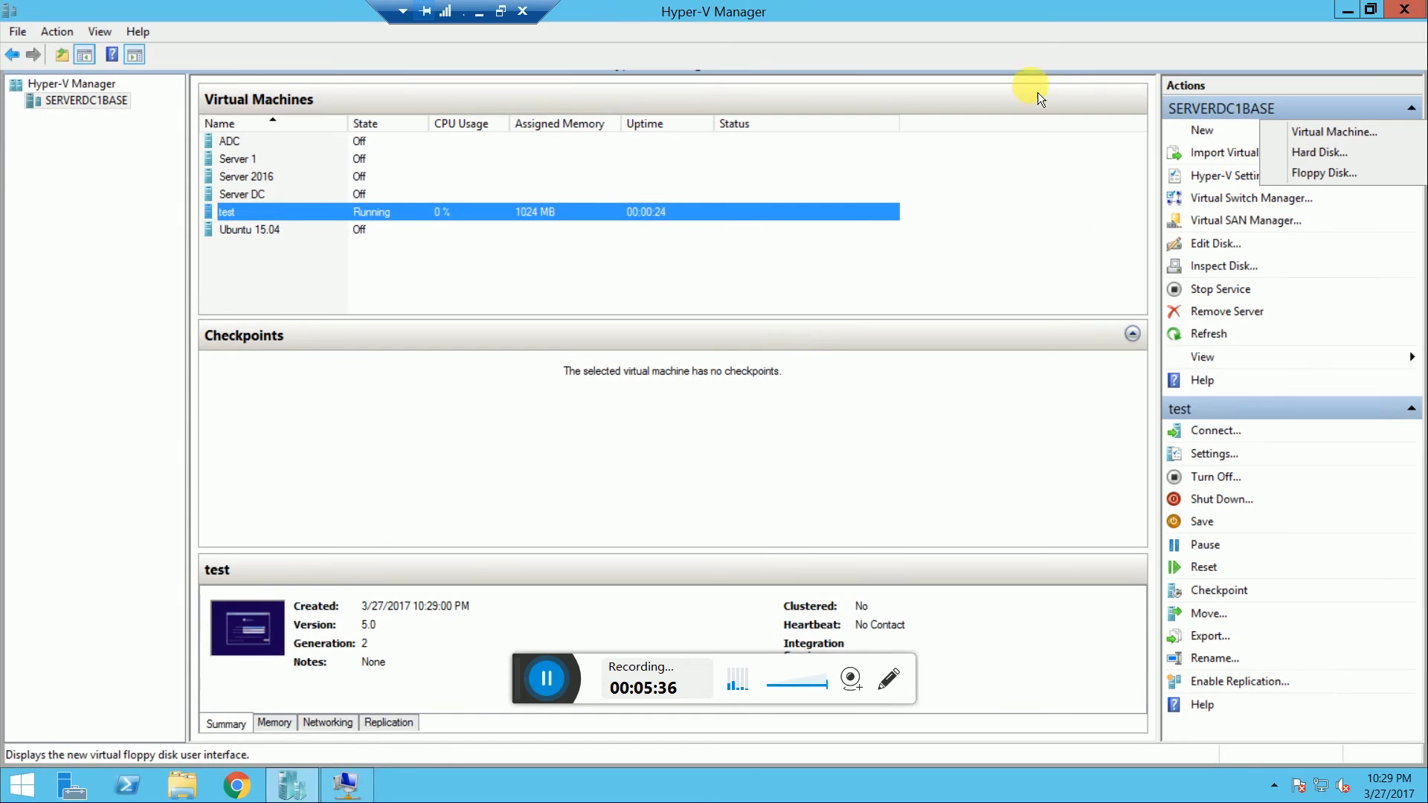
click(1104, 9)
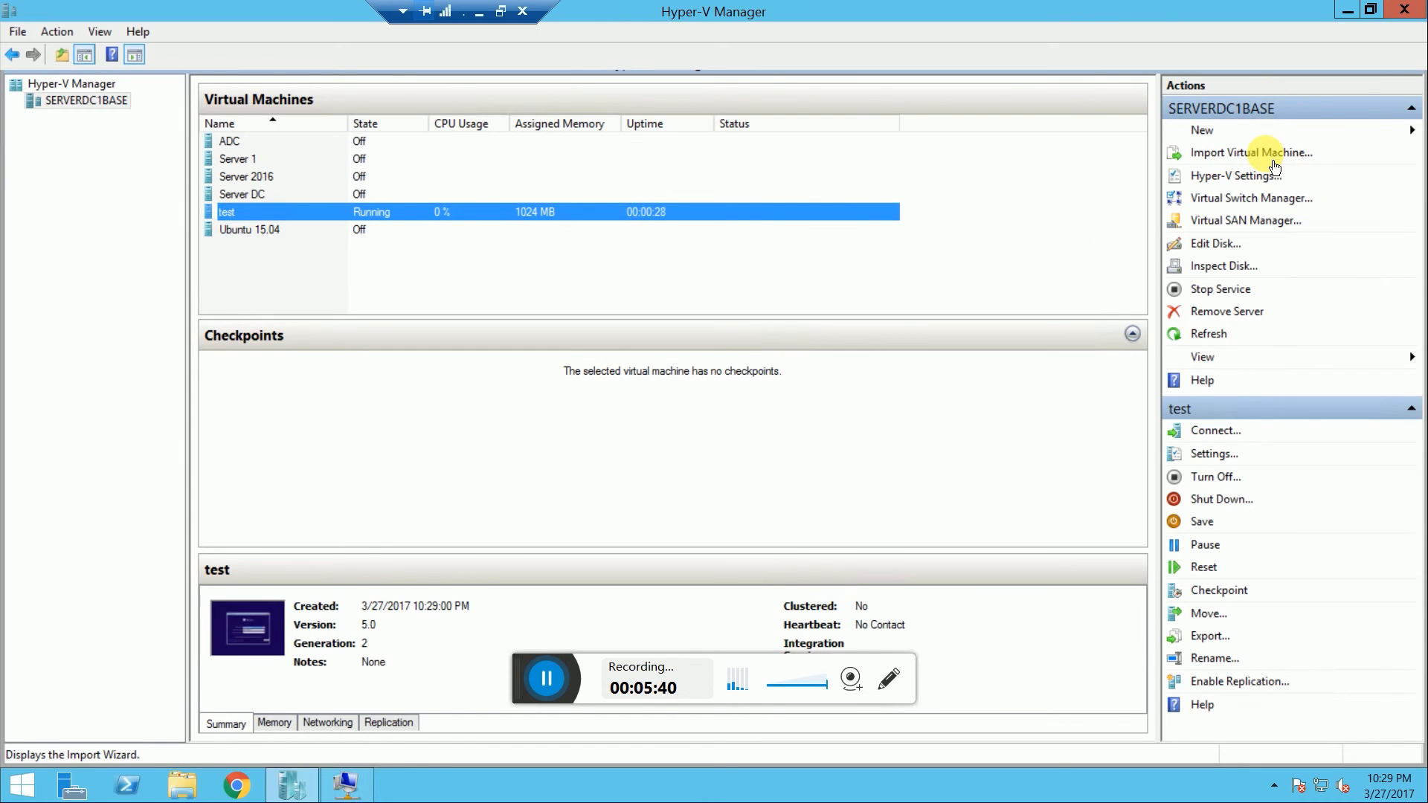
click(1254, 184)
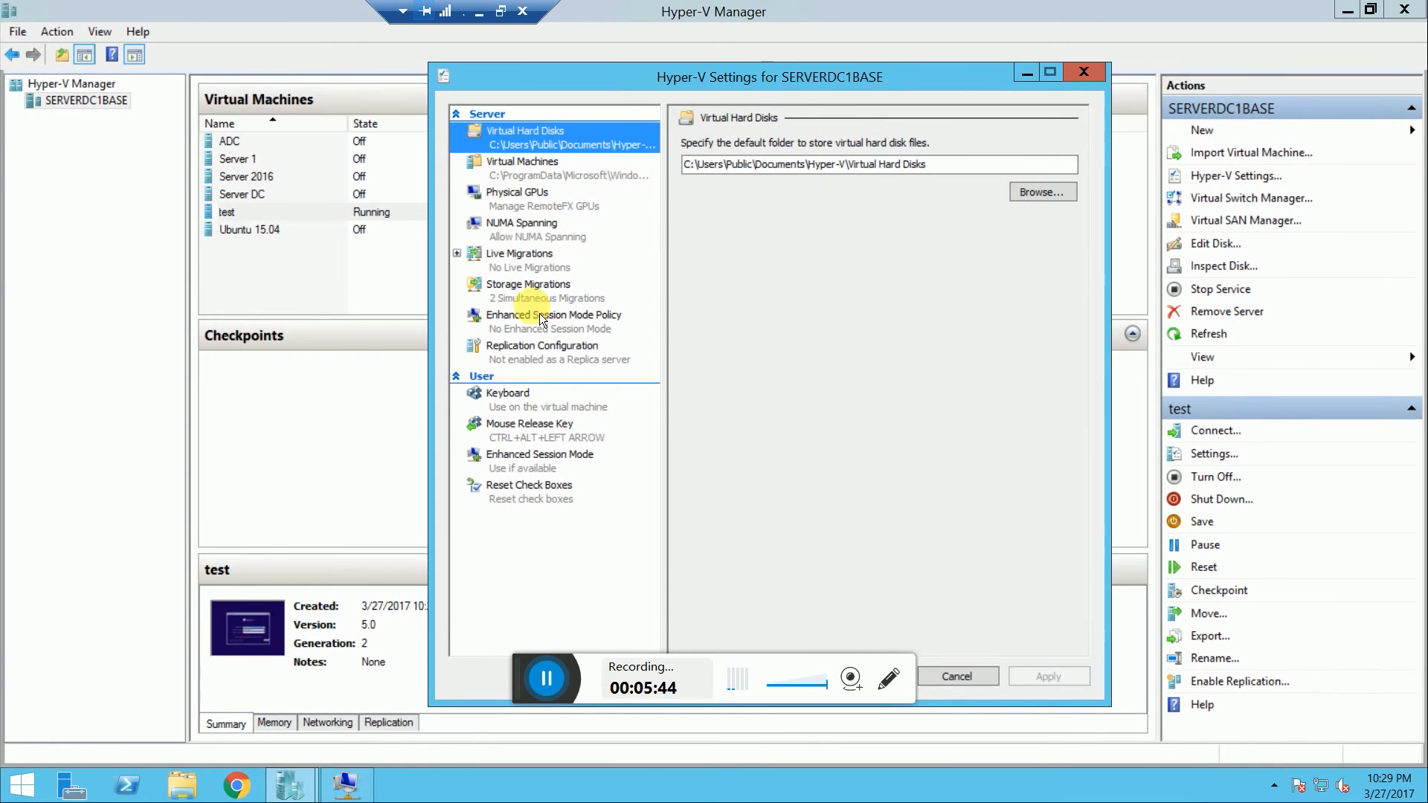
click(1095, 79)
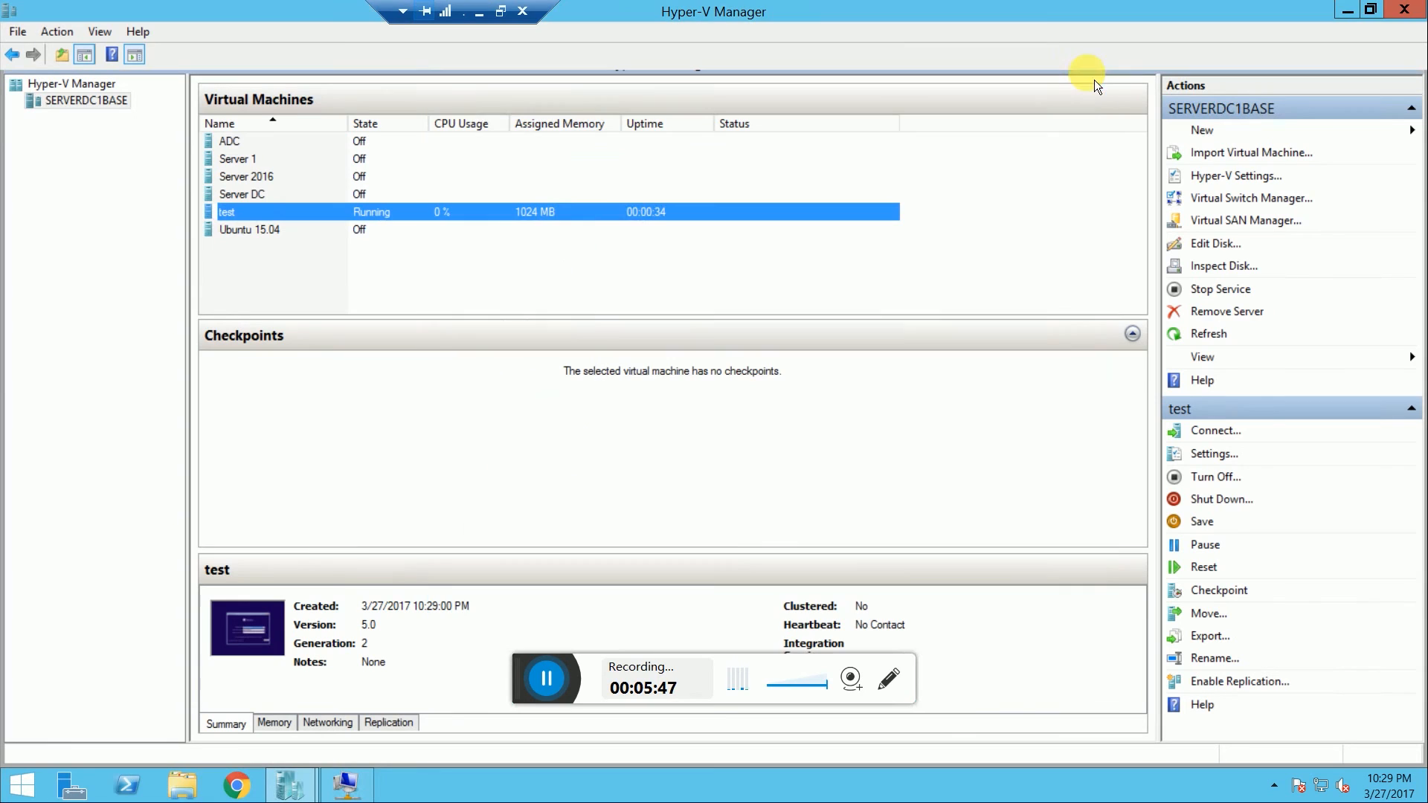
Open the Virtual Switch Manager for the server and review the descriptions of the External, Internal and Private switch types
click(1241, 208)
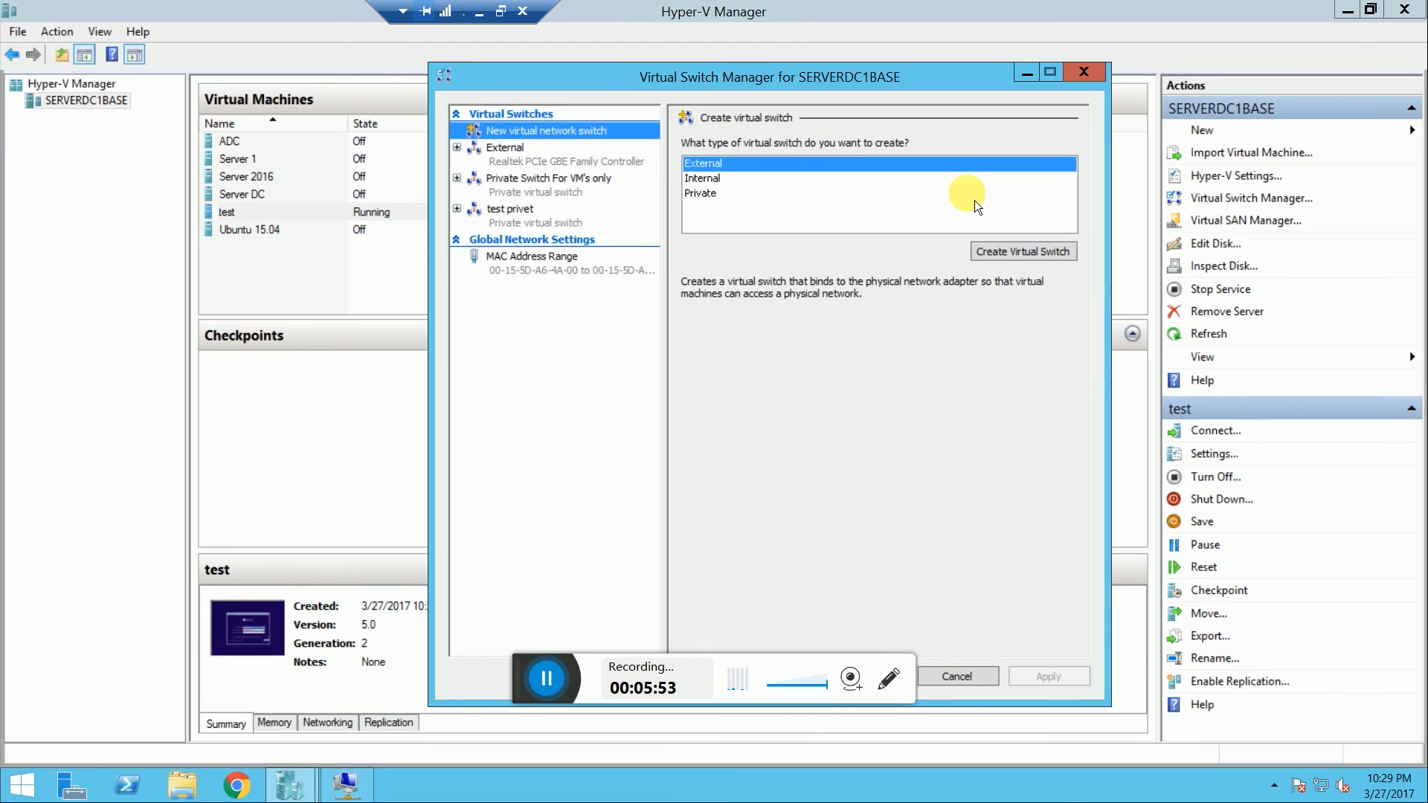
drag(904, 92, 787, 110)
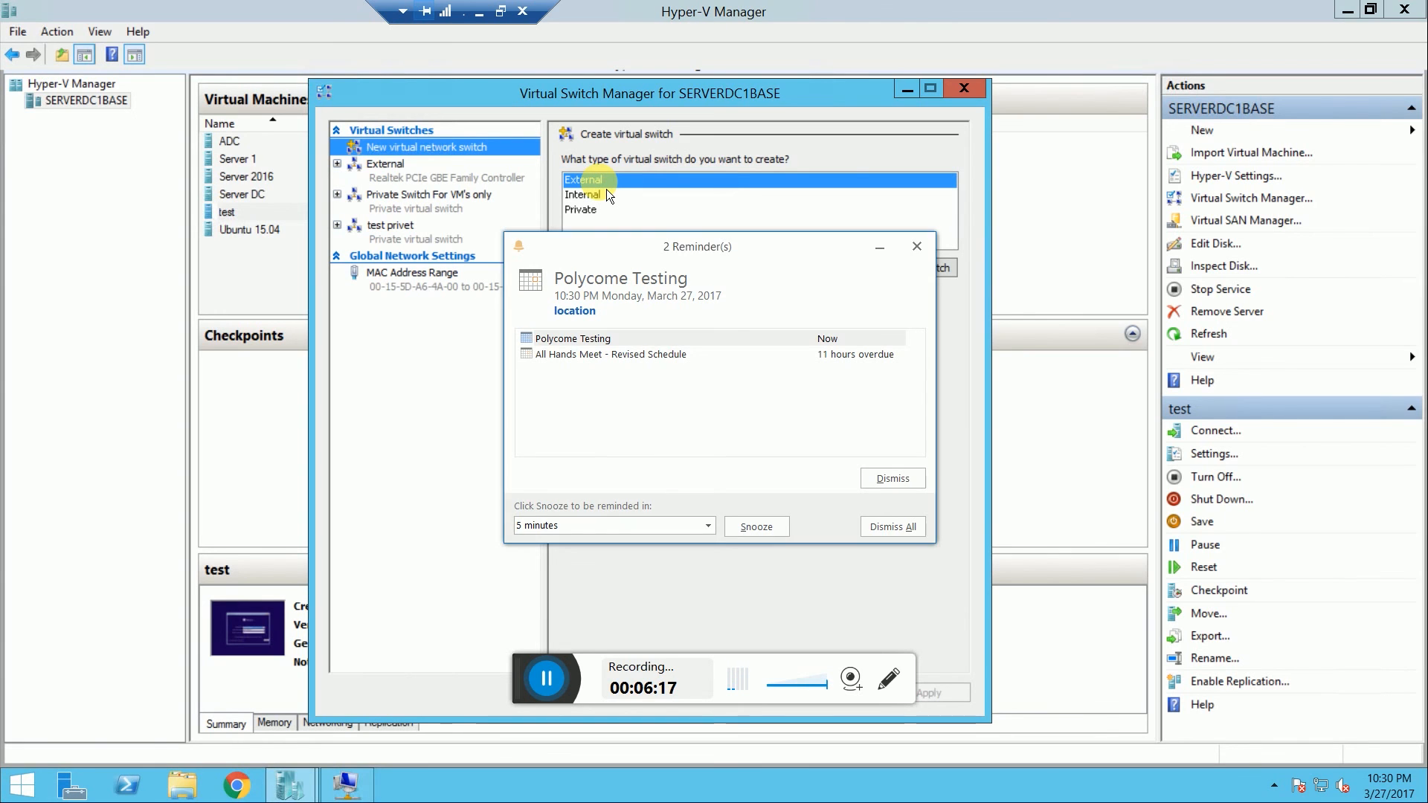
click(915, 247)
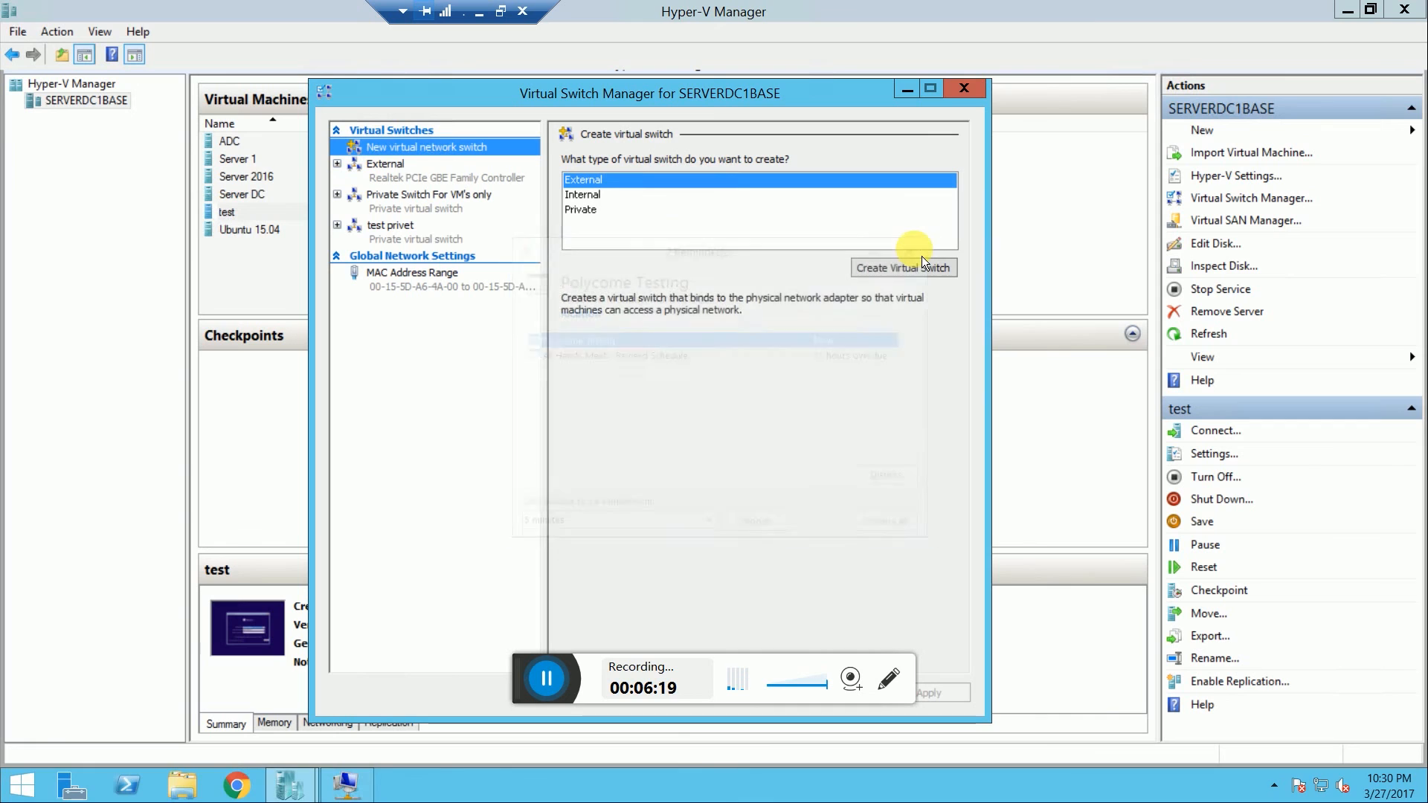
click(591, 199)
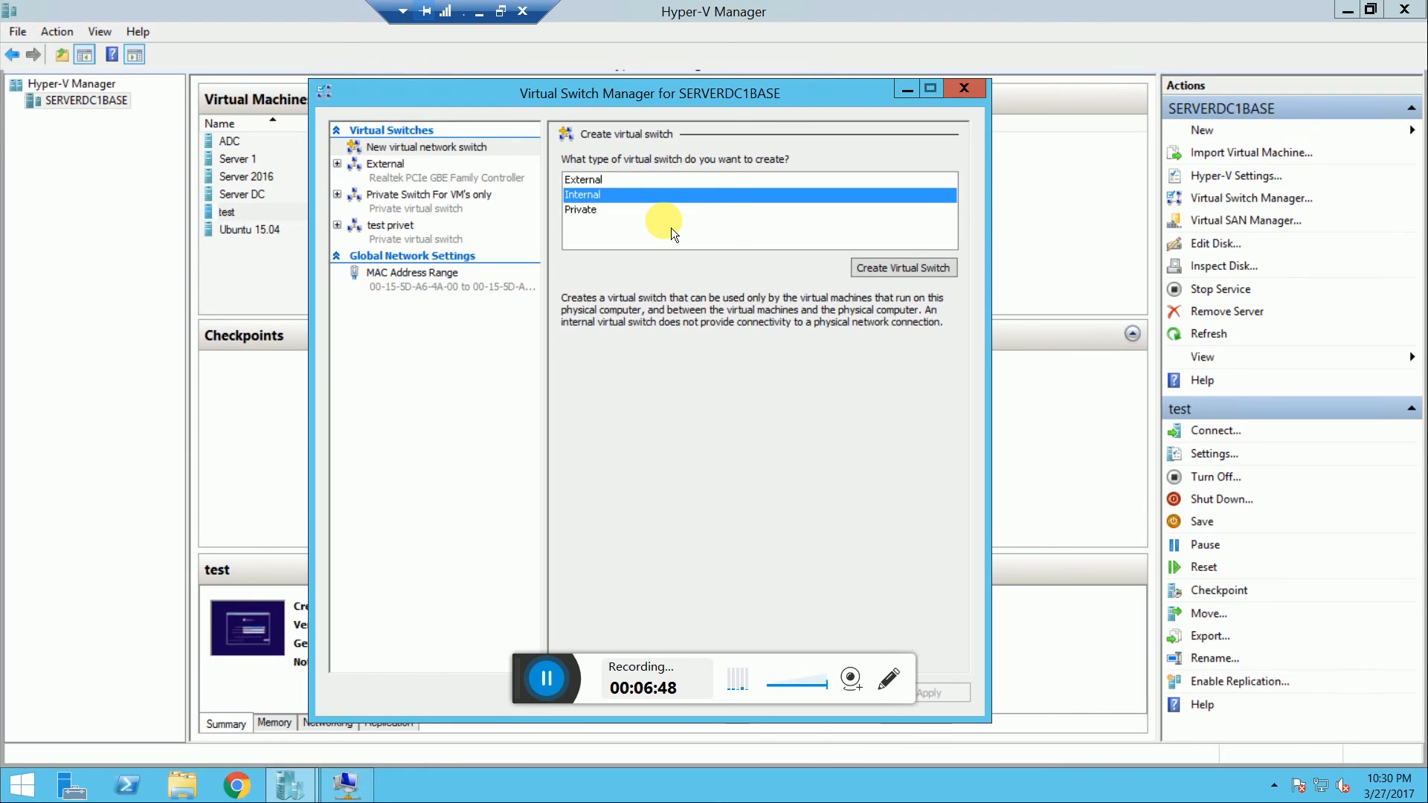
click(596, 218)
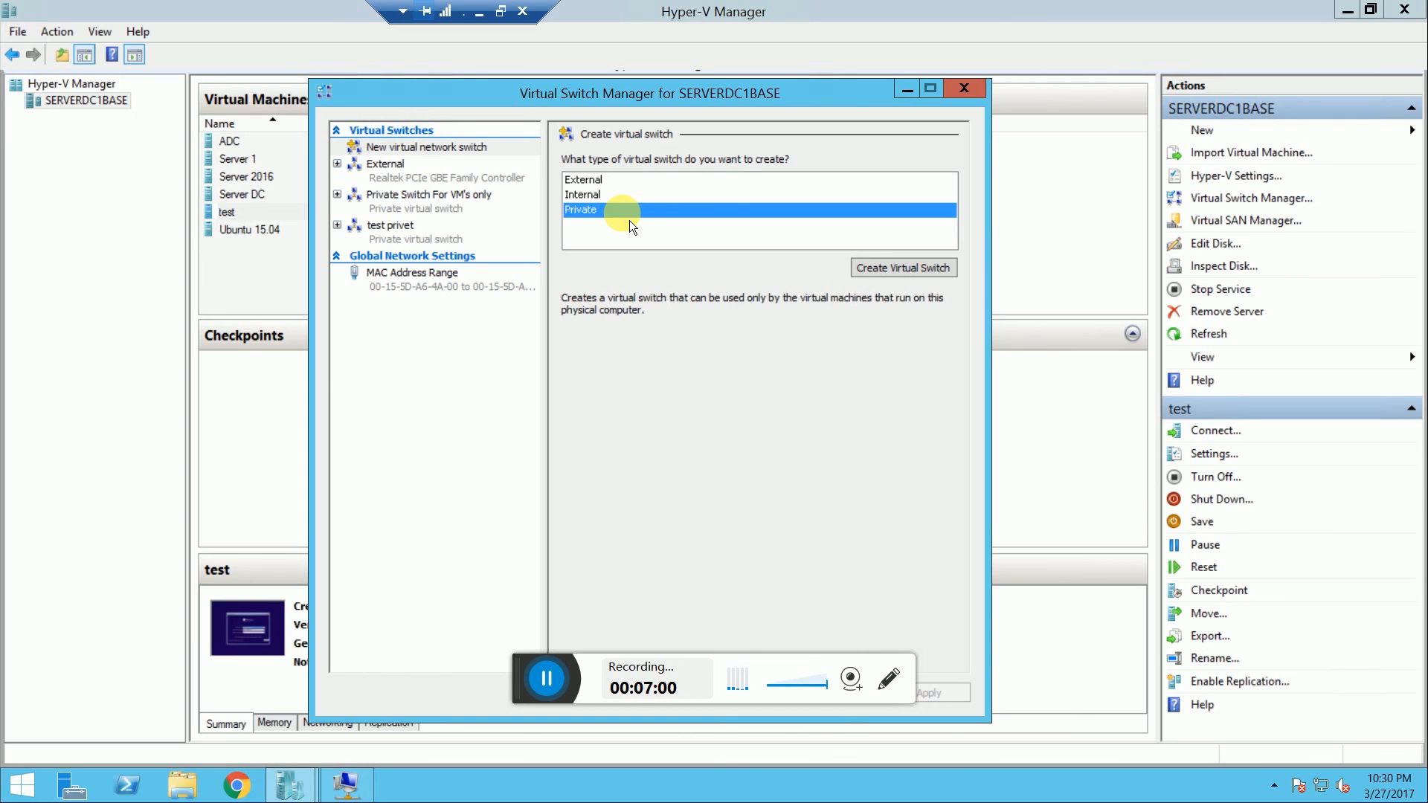
Create a new virtual switch of type External and select its whole default name for editing
click(599, 182)
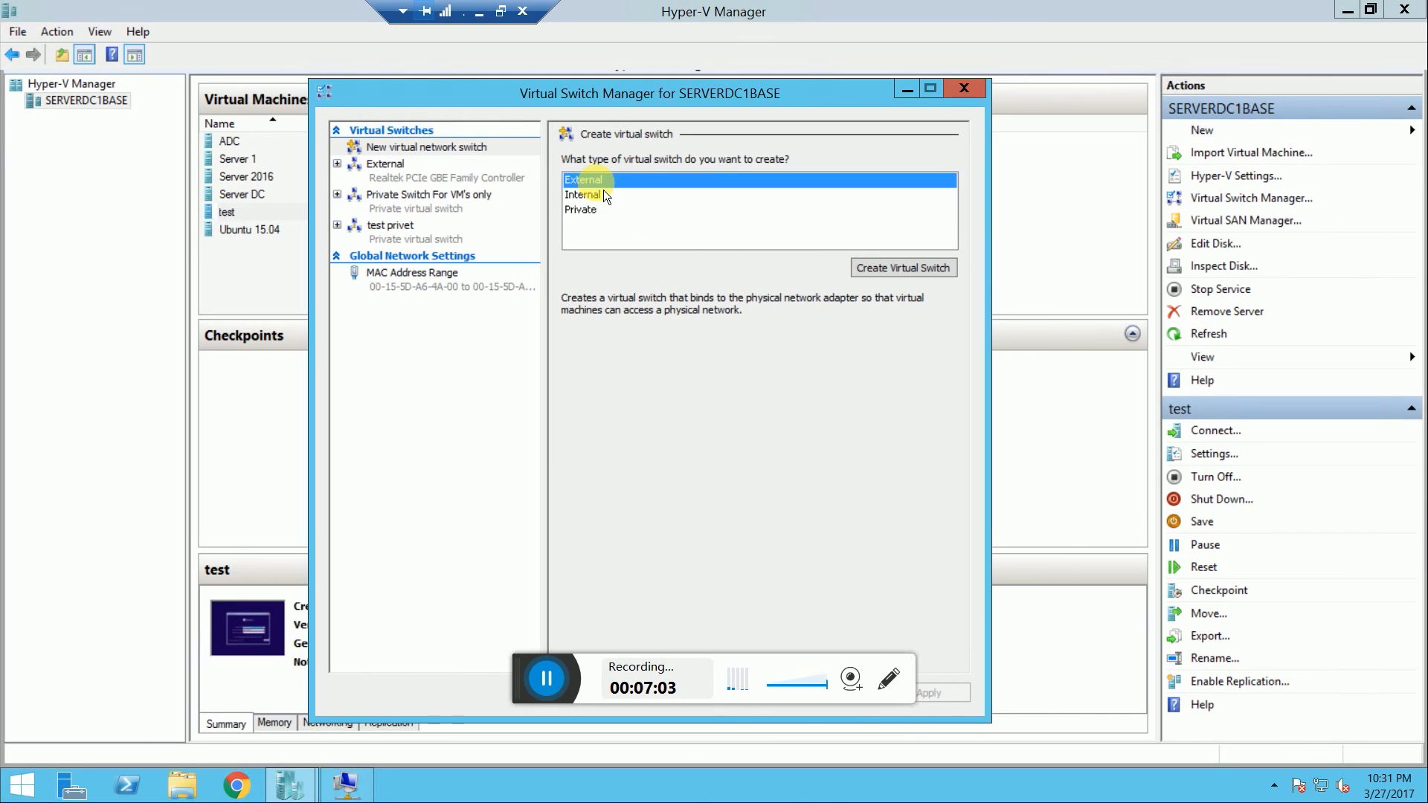
click(915, 268)
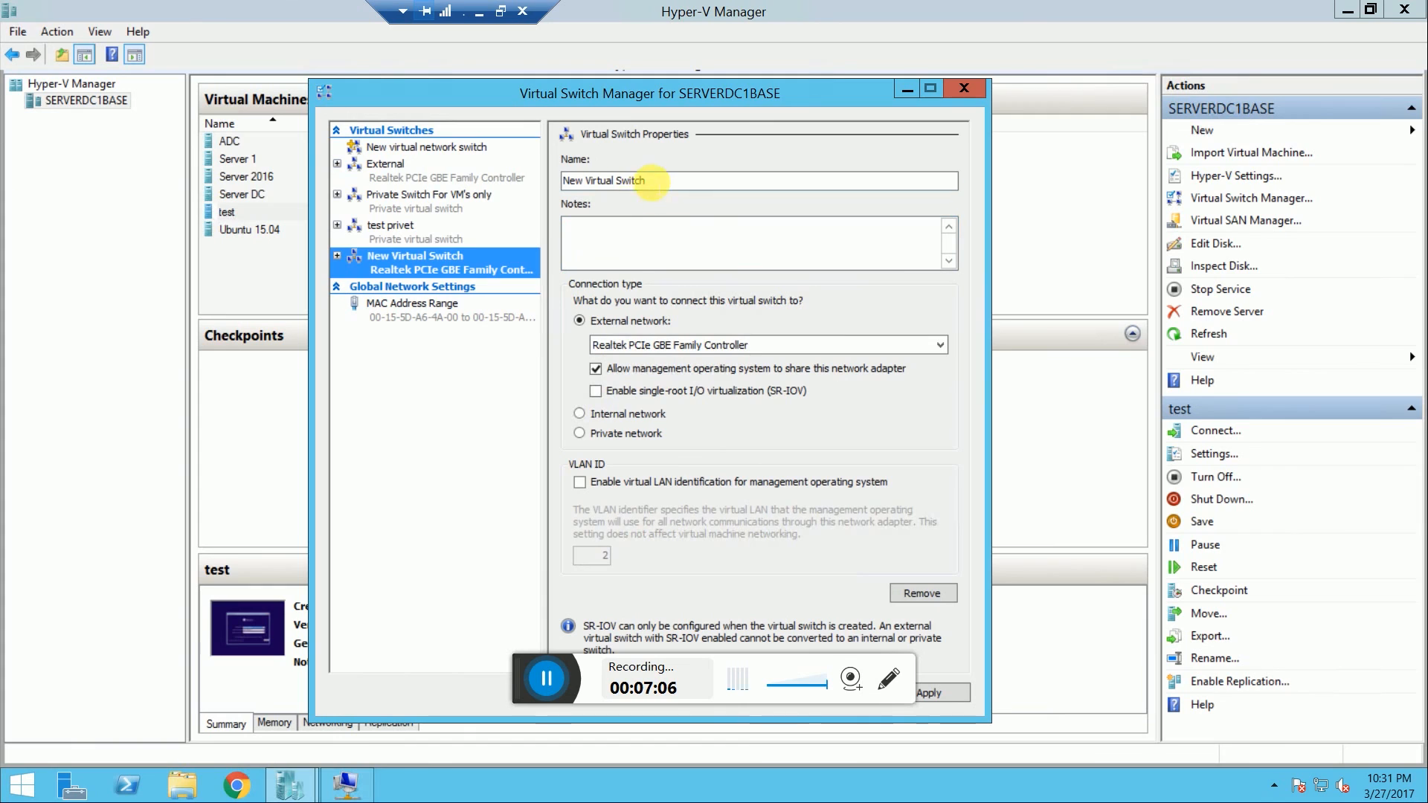
triple_click(651, 181)
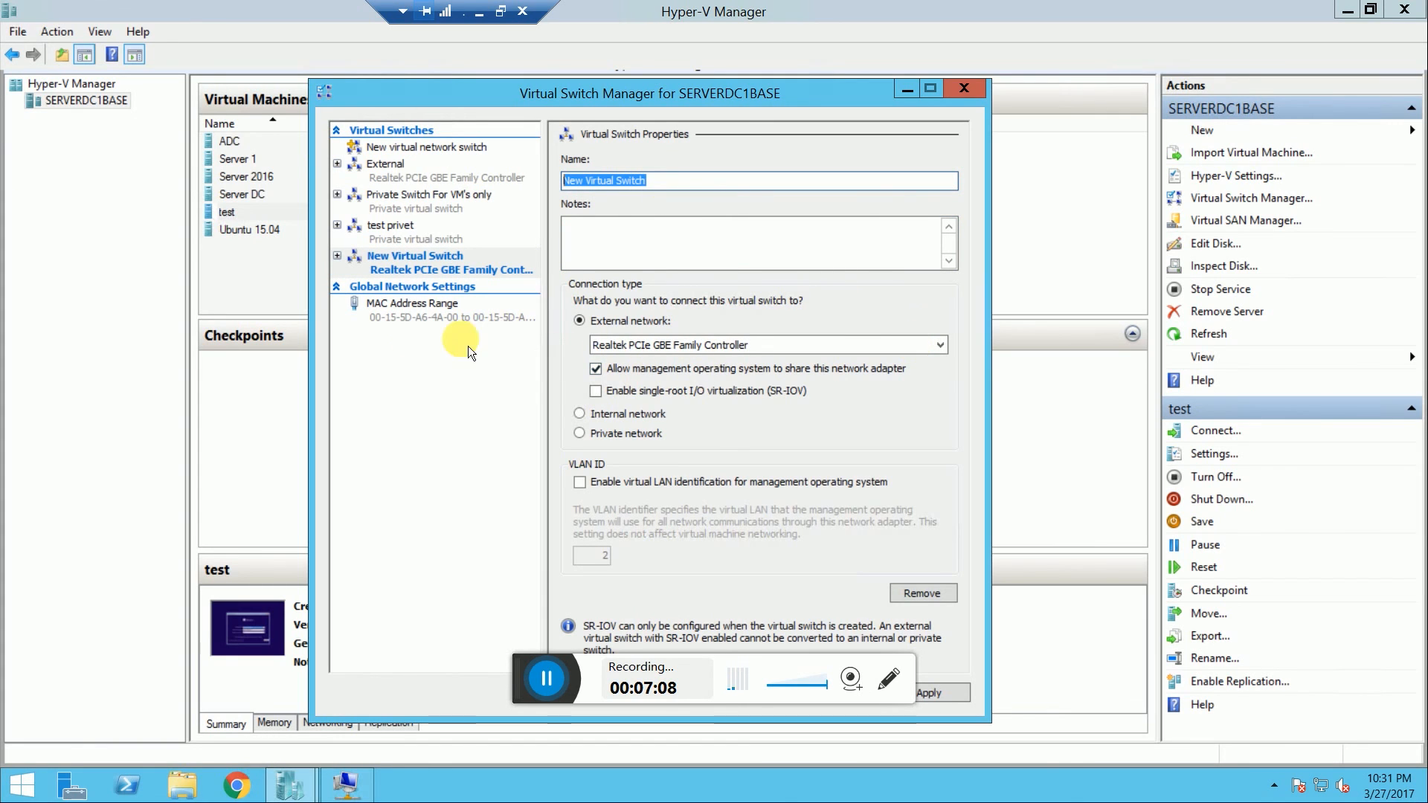